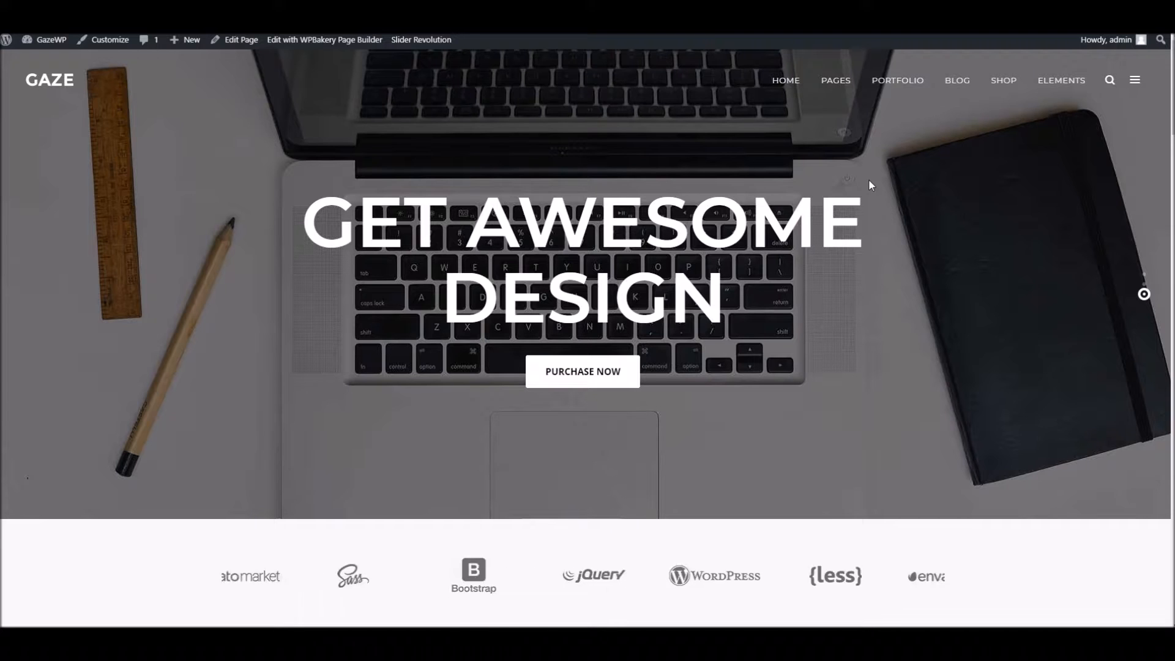
Step: Open the Extended single portfolio demo page and look over its header, project details and images
mouse_move(918, 85)
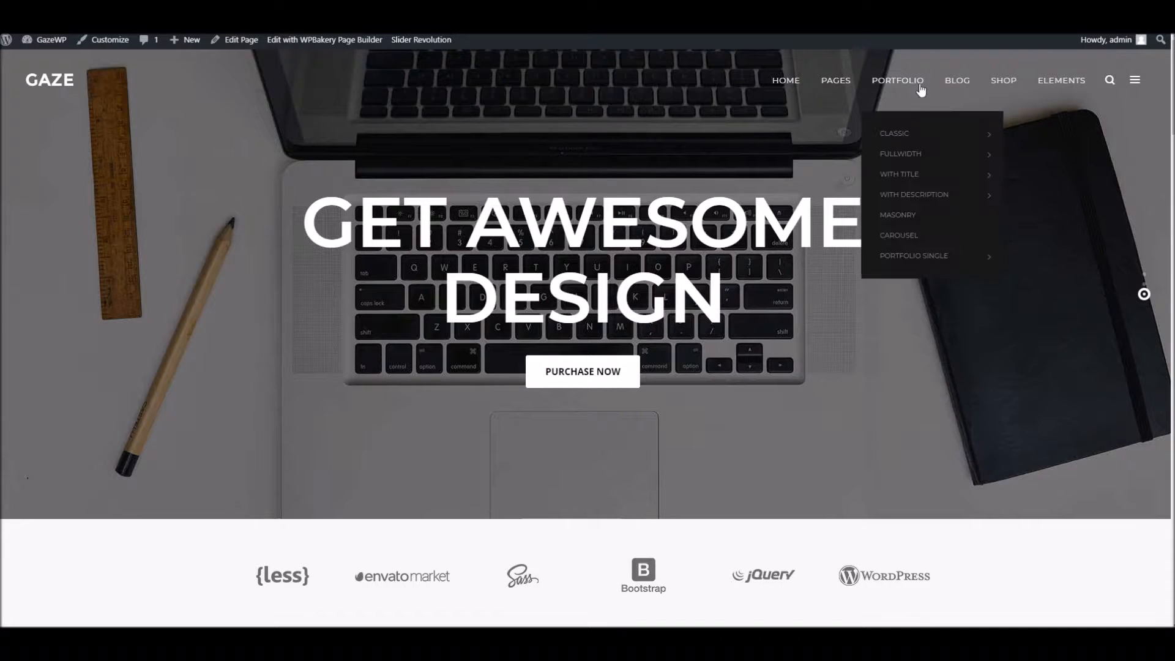
mouse_move(931, 255)
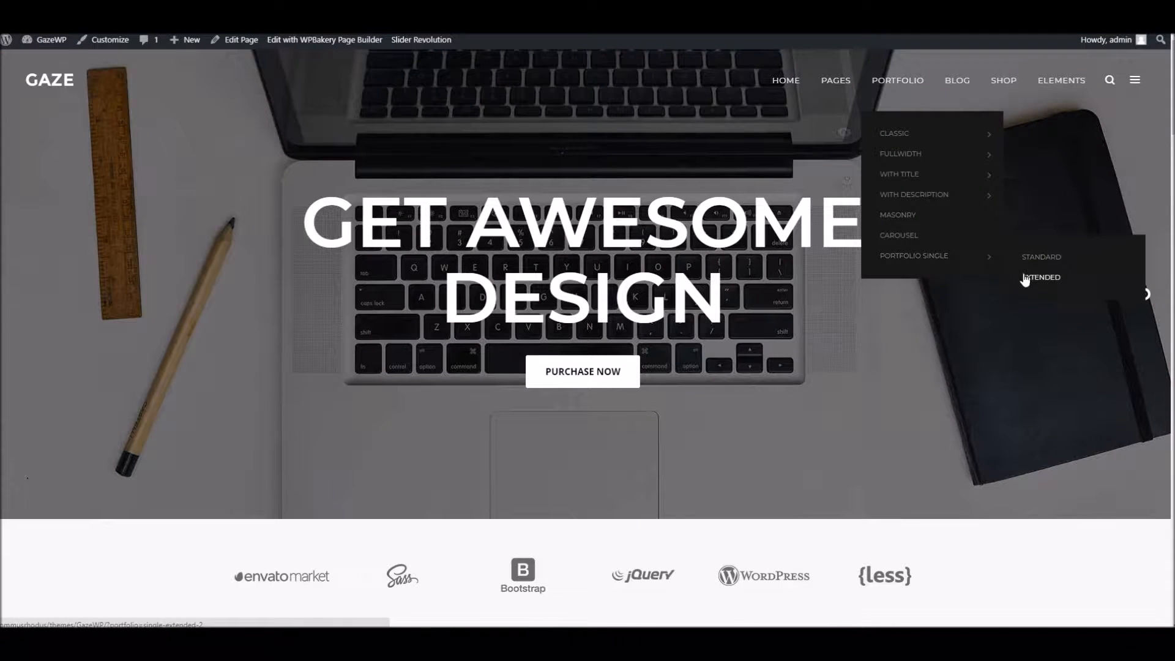
click(1025, 276)
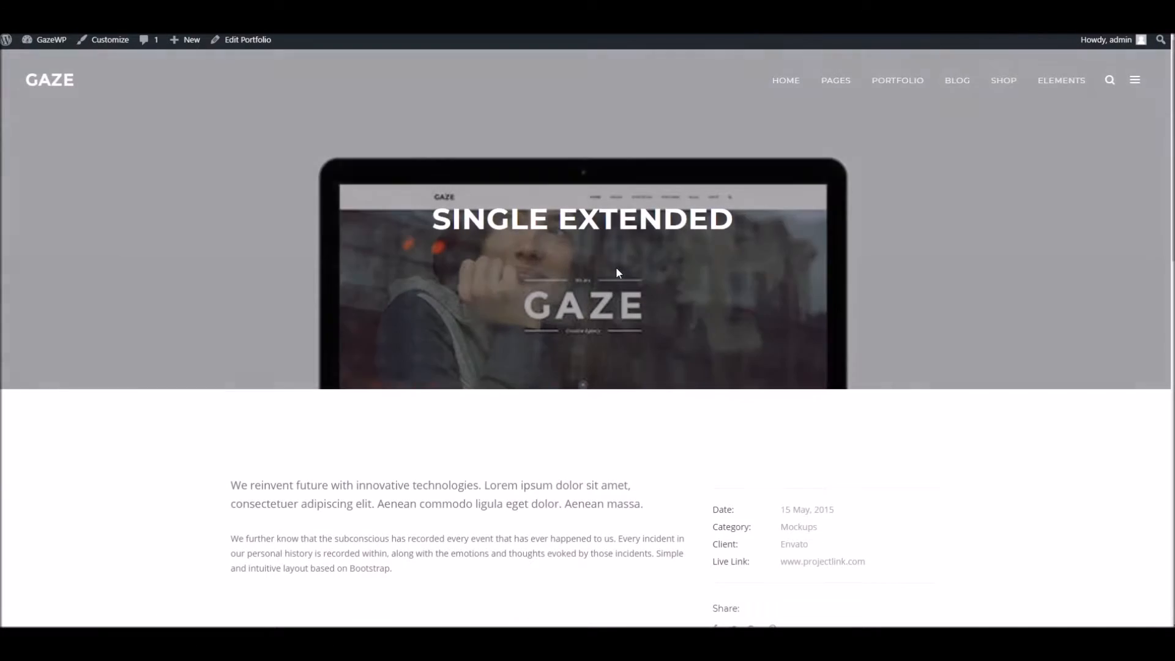
scroll(585, 329, down, 10)
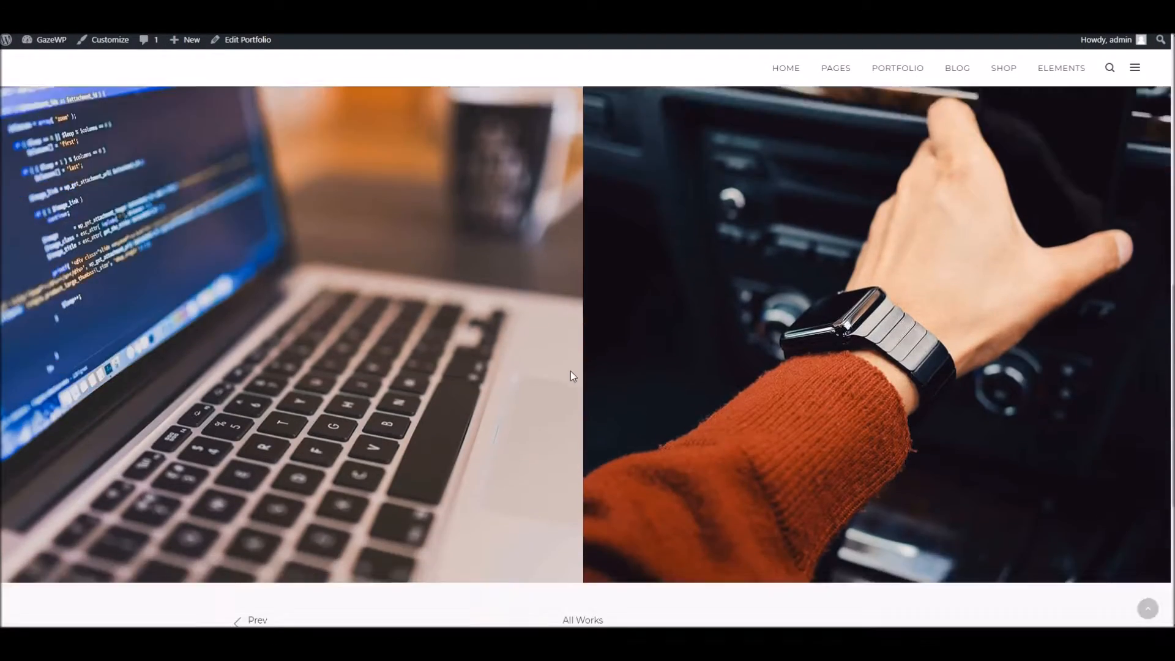
scroll(654, 394, up, 10)
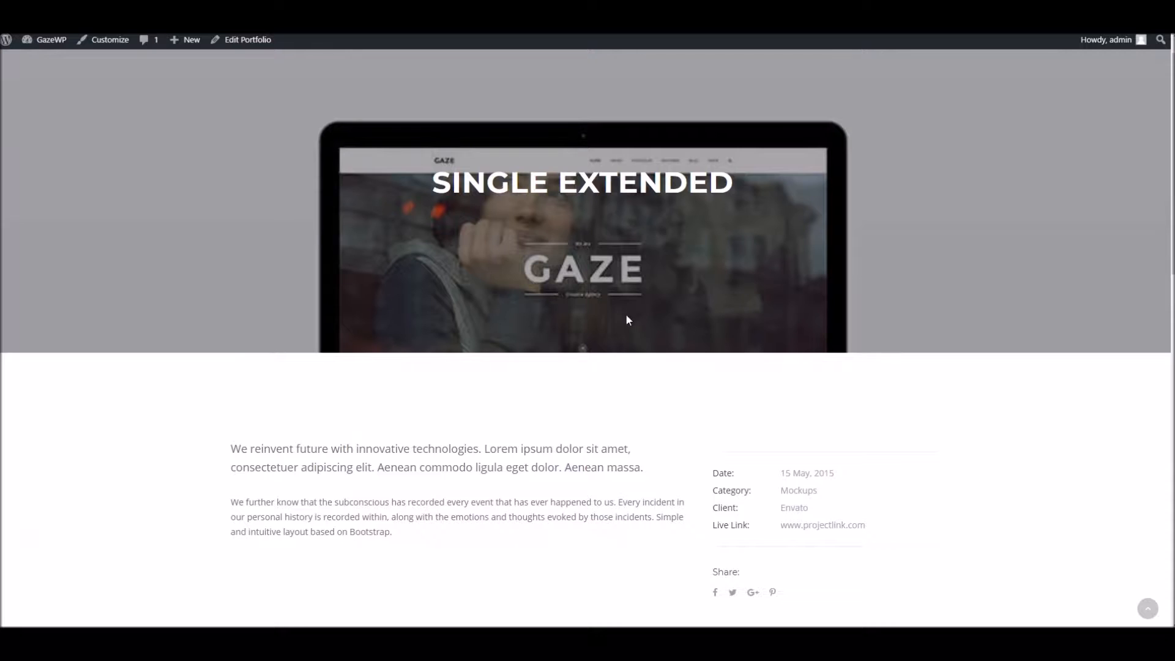
scroll(618, 316, up, 1)
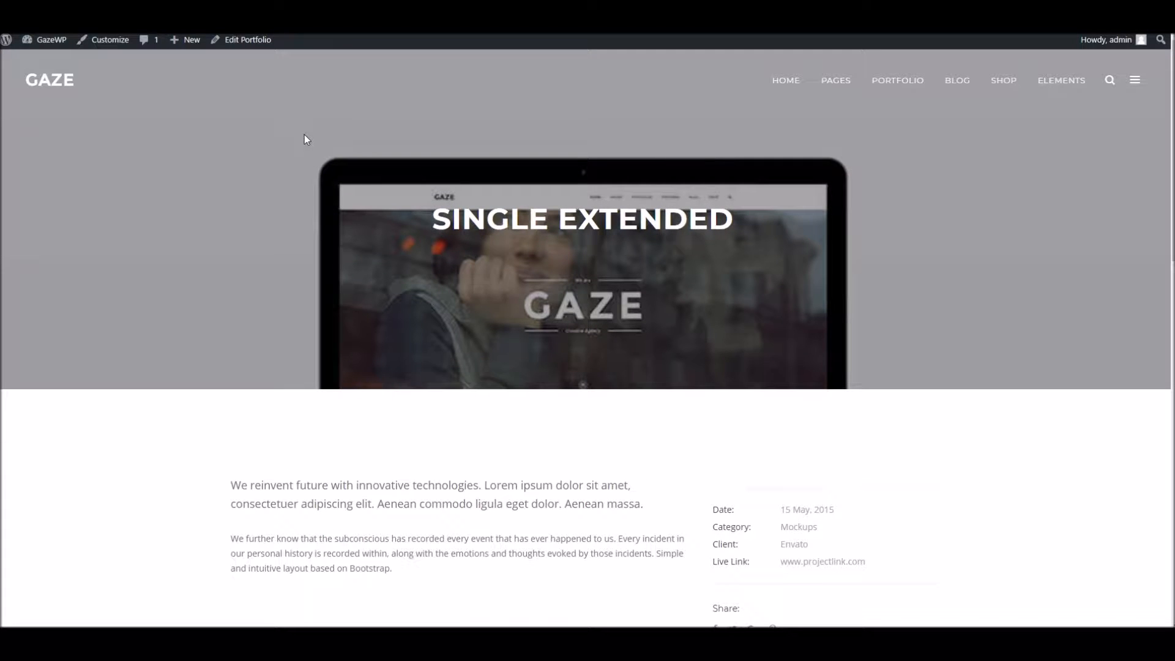
Step: Create a new portfolio item titled "Dans Project"
click(185, 41)
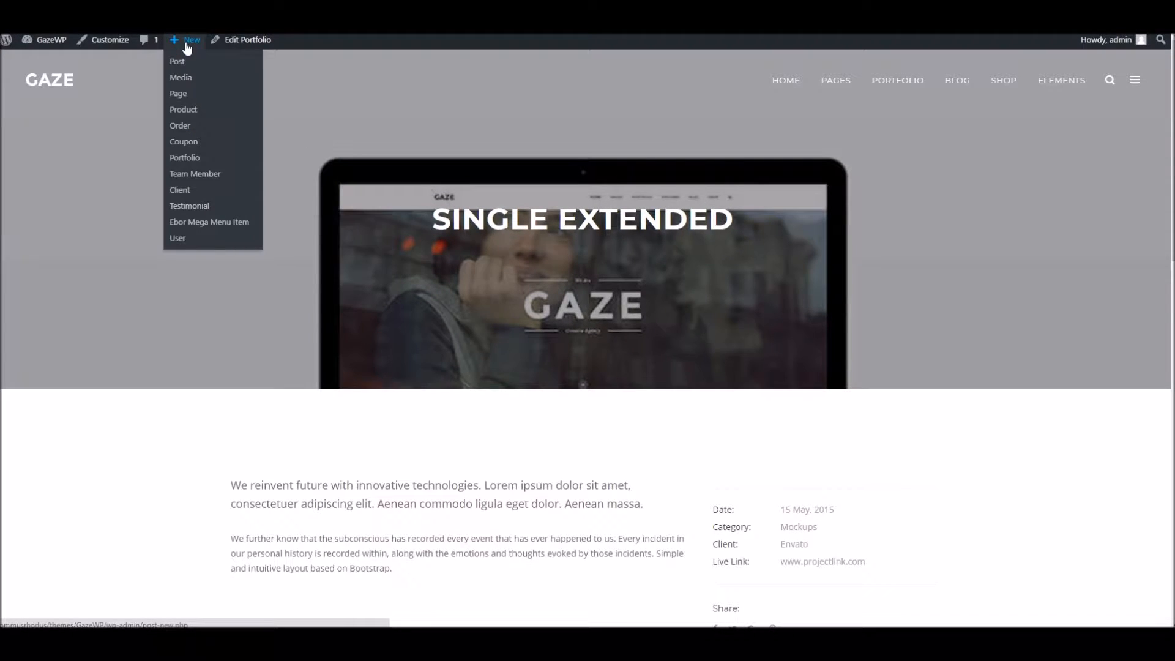
click(187, 160)
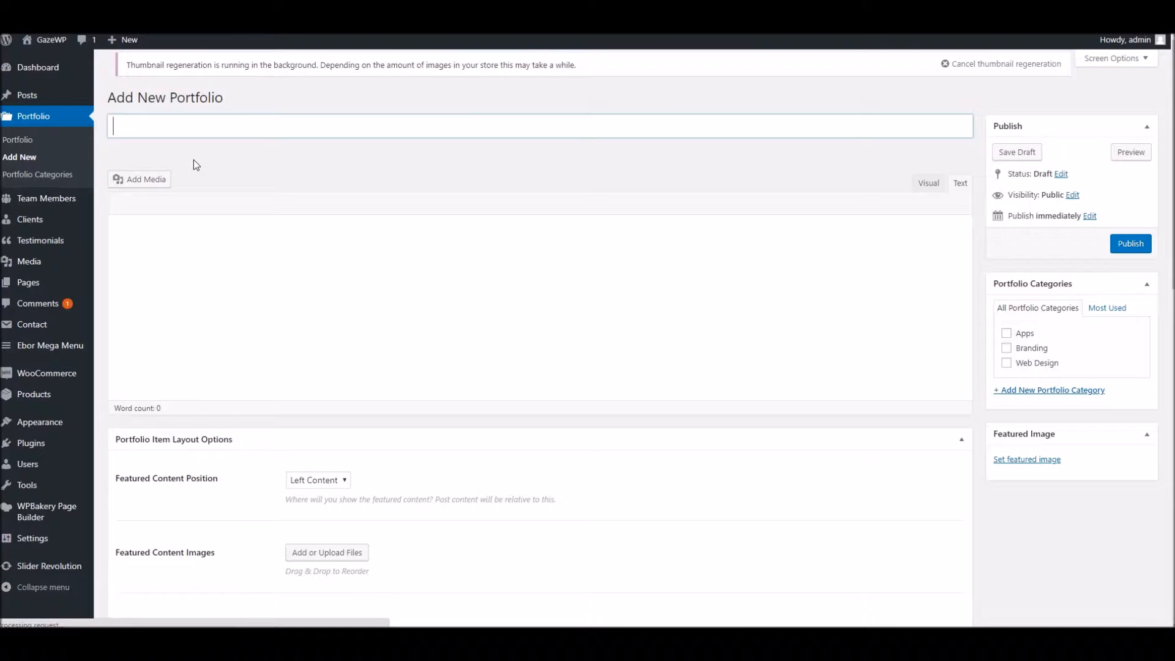
text(Dans Projecyt)
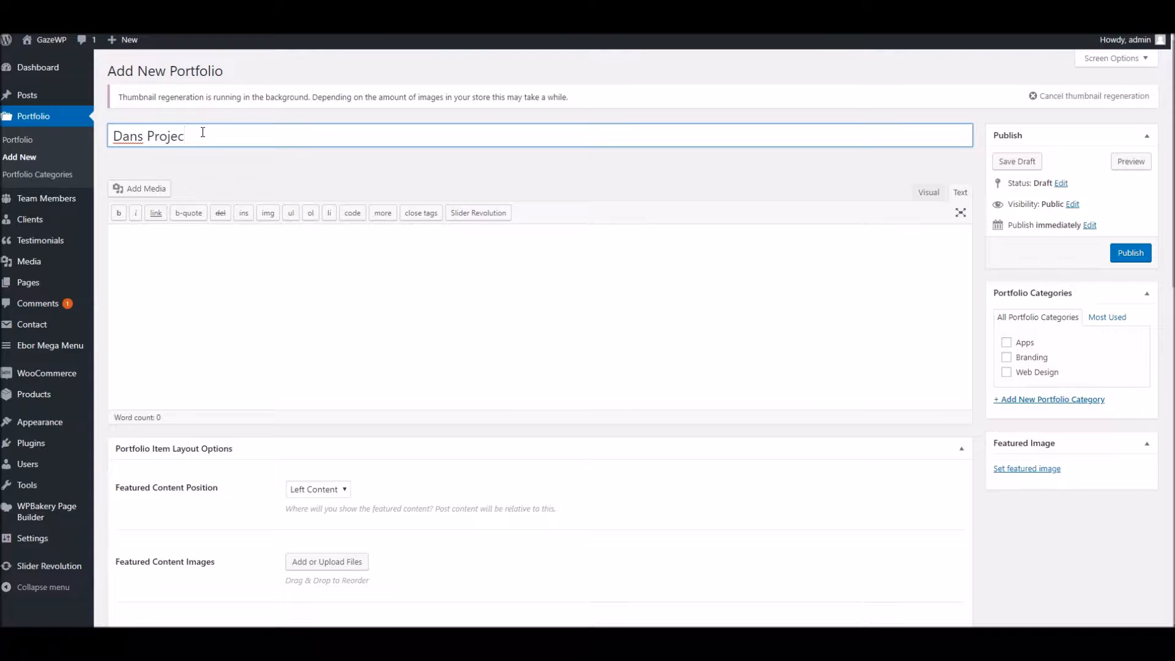
Step: Paste the copied paragraph beginning "Competently deploy visionary solutions" as the item's content and show it in the Visual editor
click(280, 267)
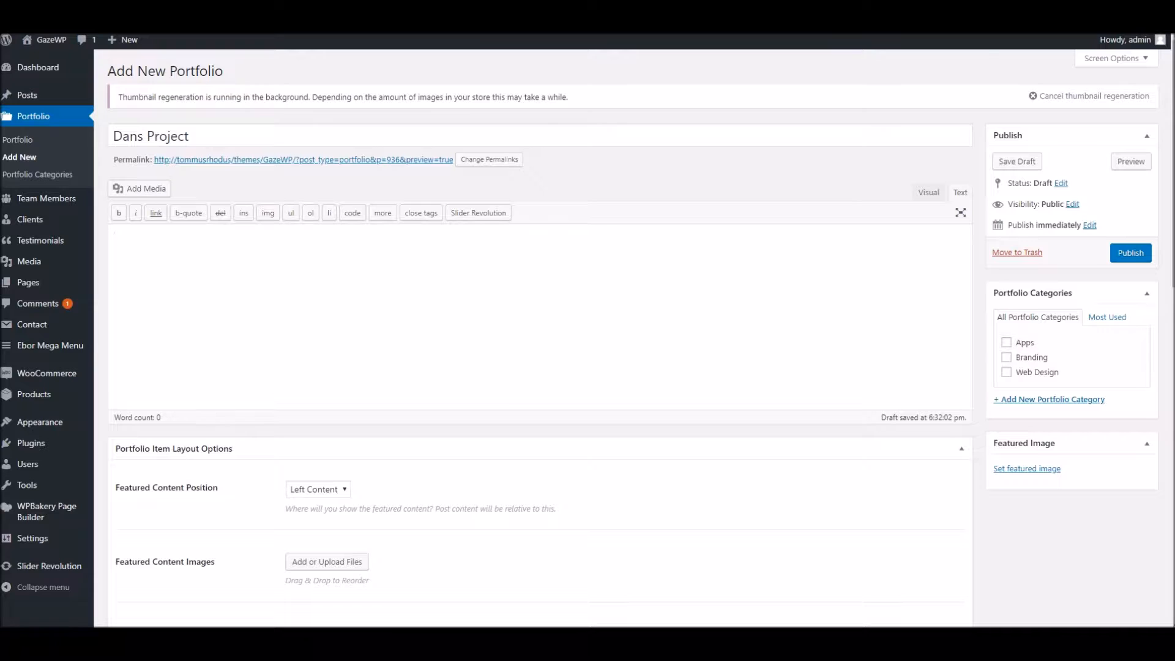
click(991, 23)
key(ctrl+a)
key(ctrl+c)
click(611, 304)
key(ctrl+v)
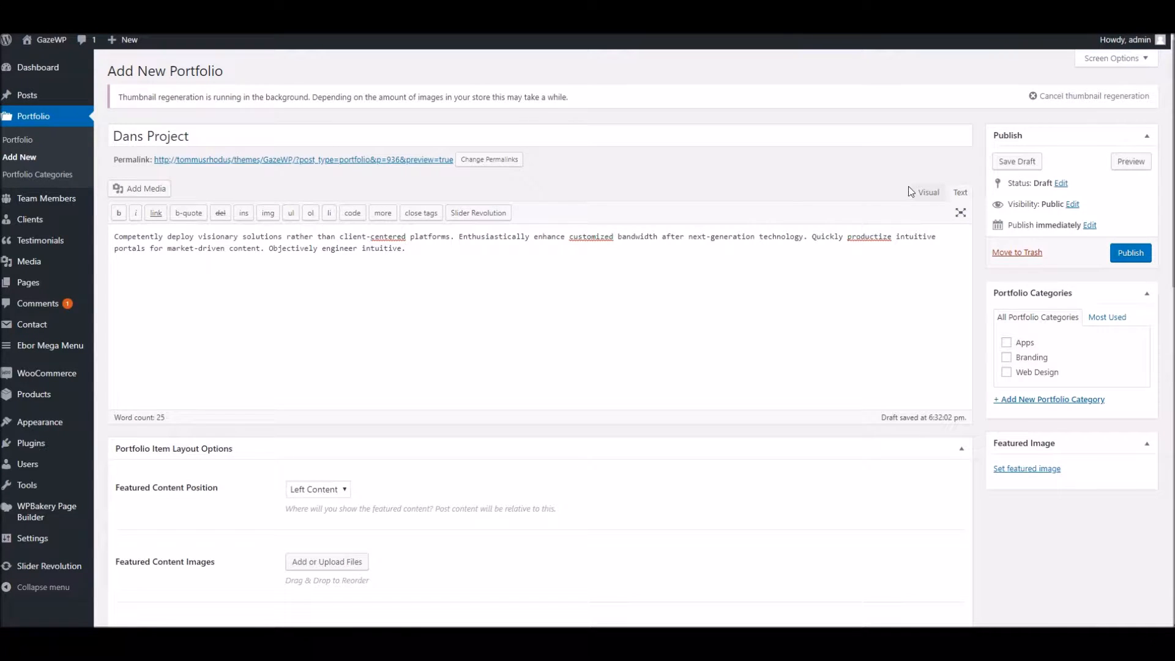
click(928, 192)
Step: Review the portfolio item's featured image setting, layout options and additional meta title and detail fields
scroll(472, 336, down, 1)
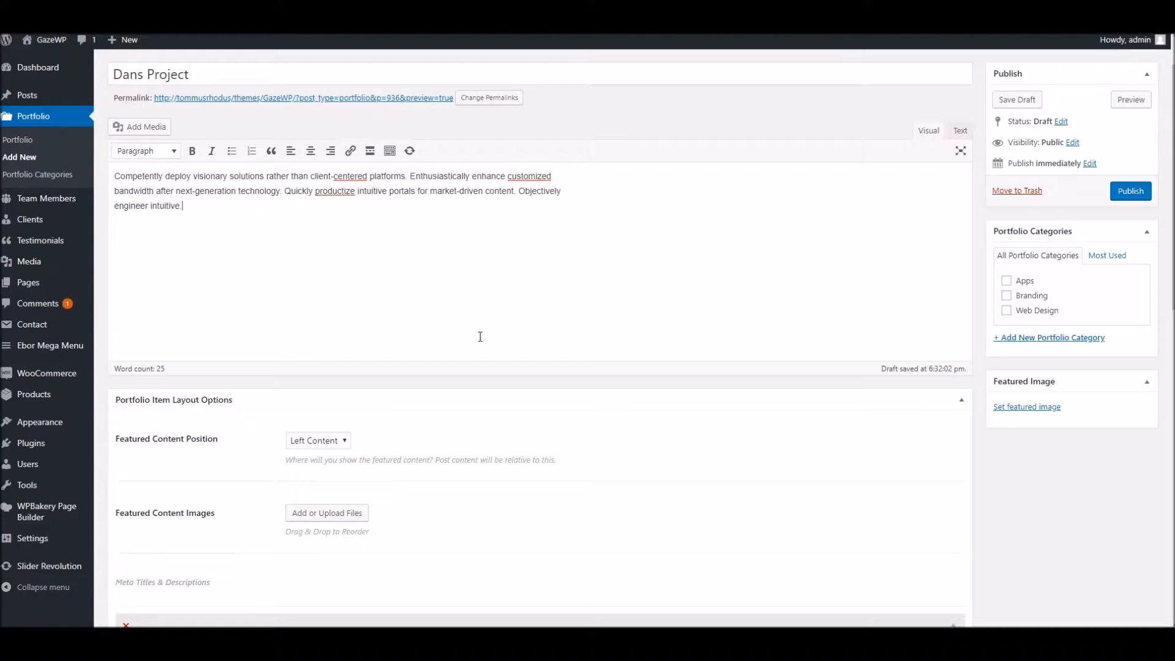
scroll(481, 334, down, 1)
scroll(479, 333, up, 1)
click(1027, 405)
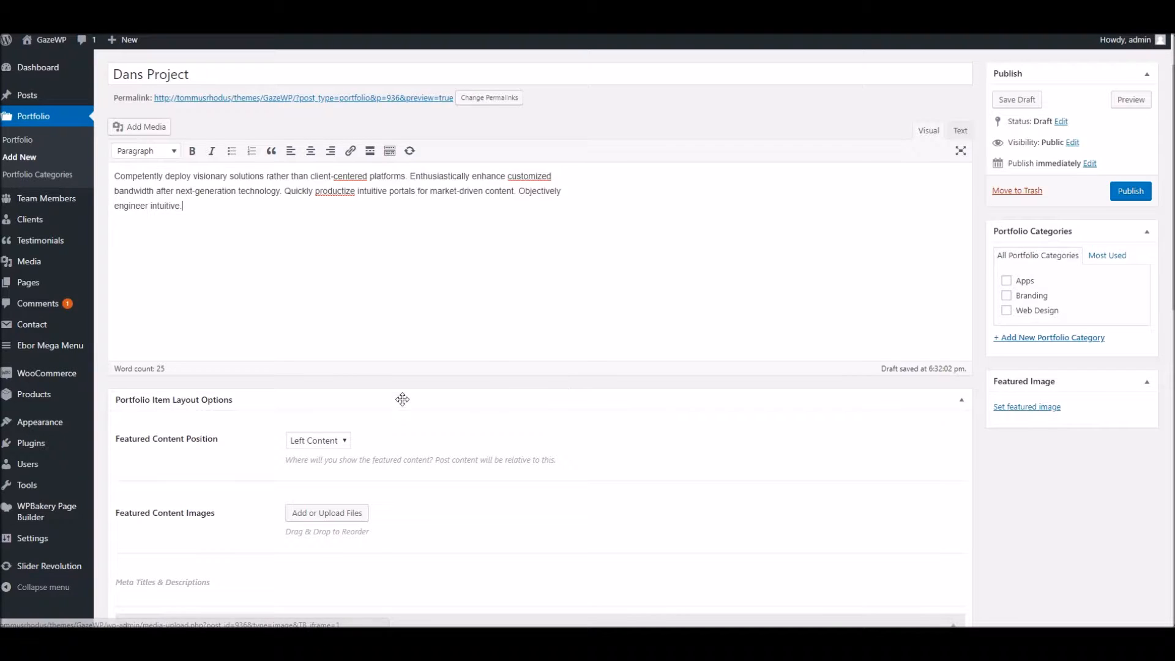
scroll(401, 398, down, 2)
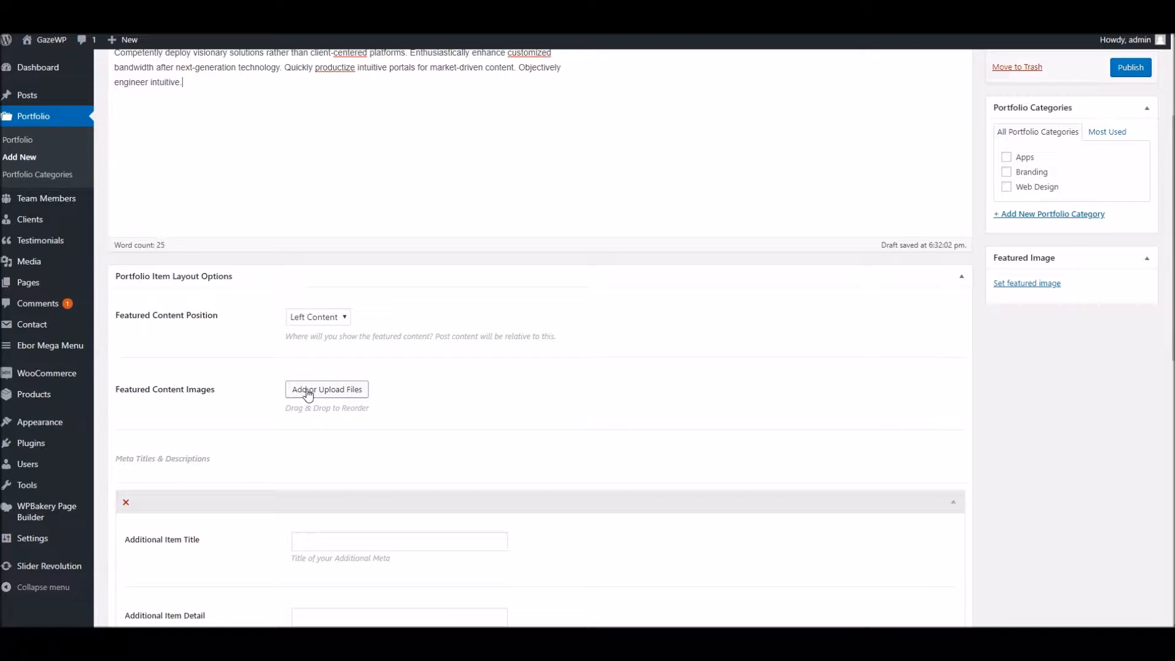
scroll(383, 400, up, 1)
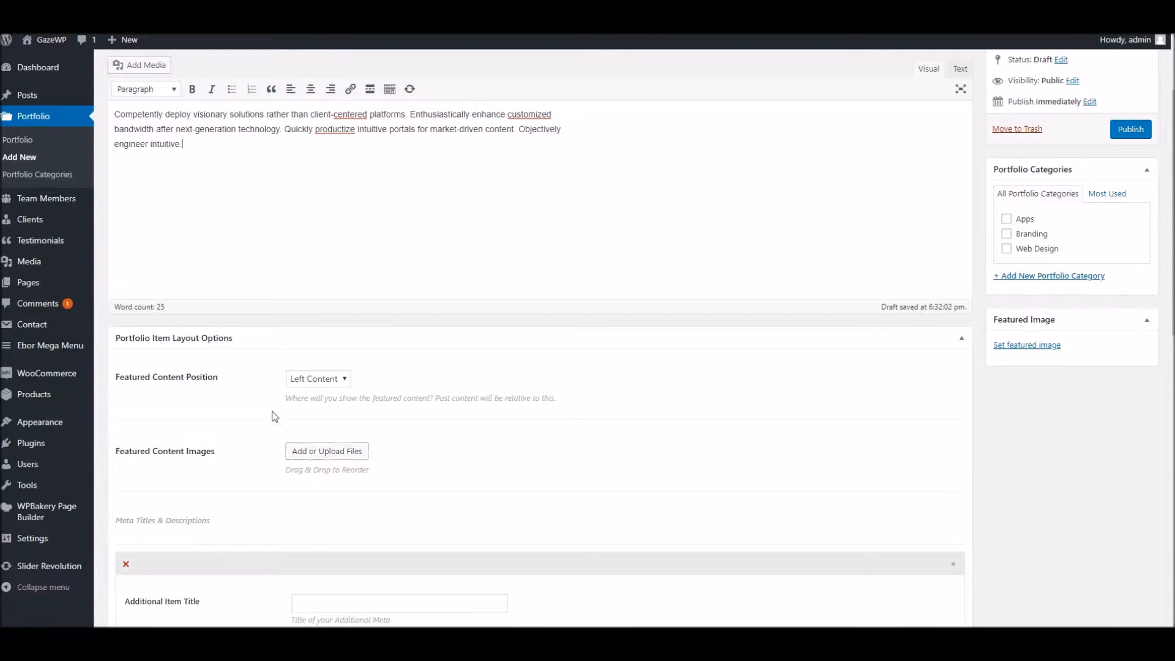
scroll(630, 394, down, 4)
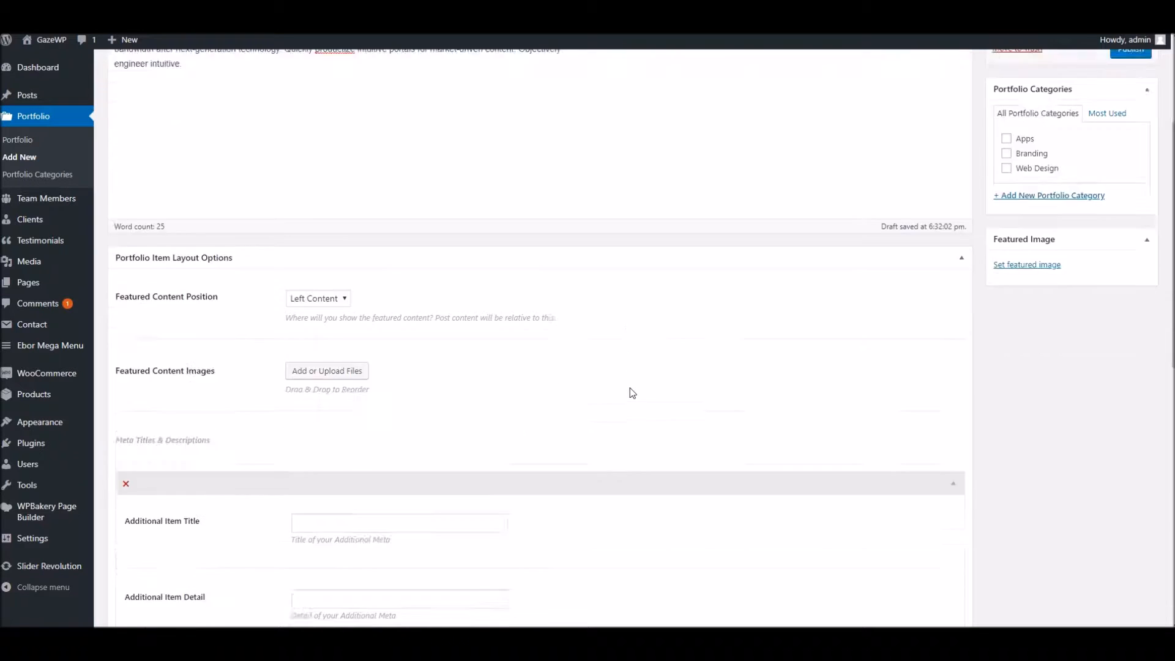
scroll(631, 392, up, 5)
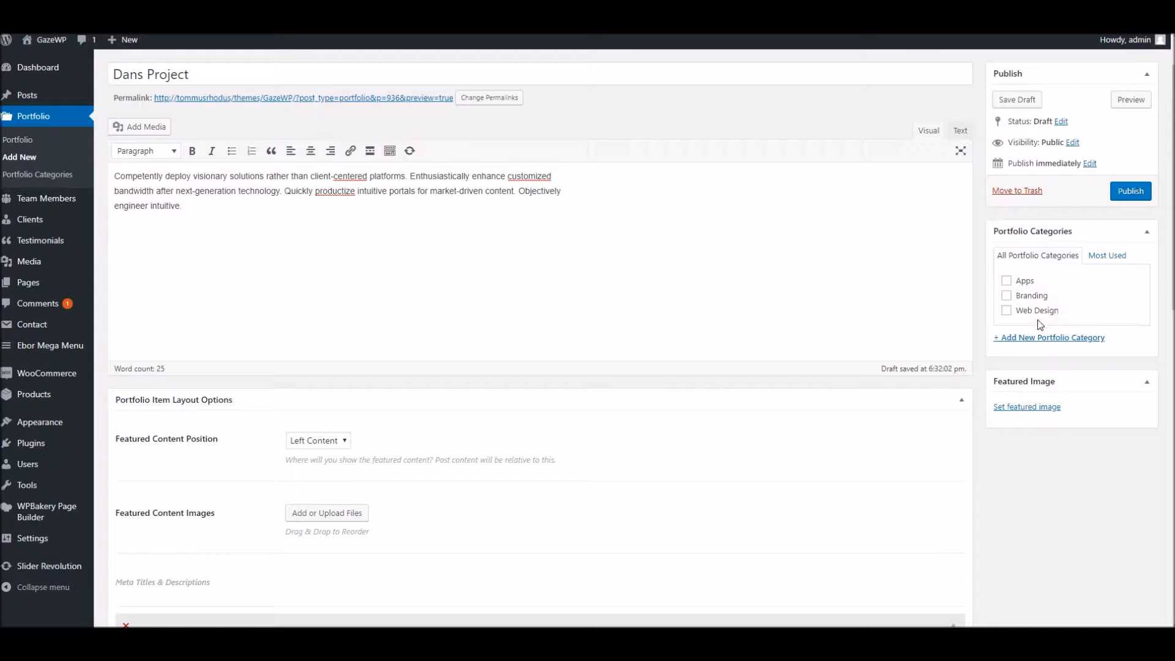
Step: Assign the Web Design category and upload vincent-guth-314899 from the Pictures folder as the featured image
click(1006, 310)
click(1036, 407)
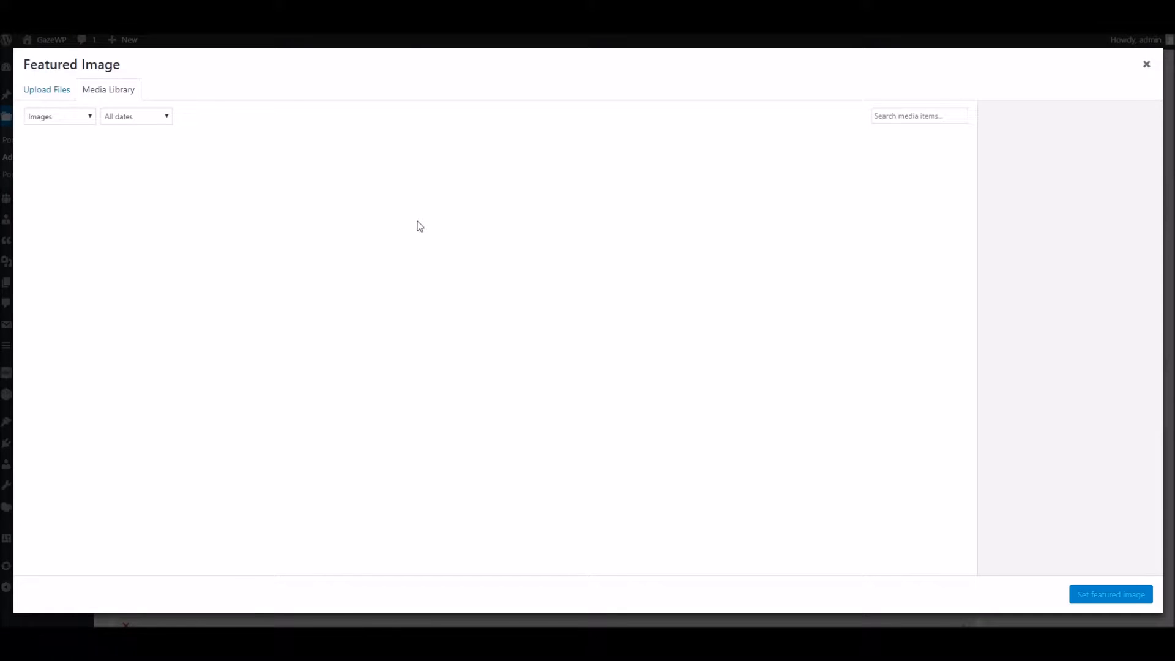
click(40, 89)
click(597, 306)
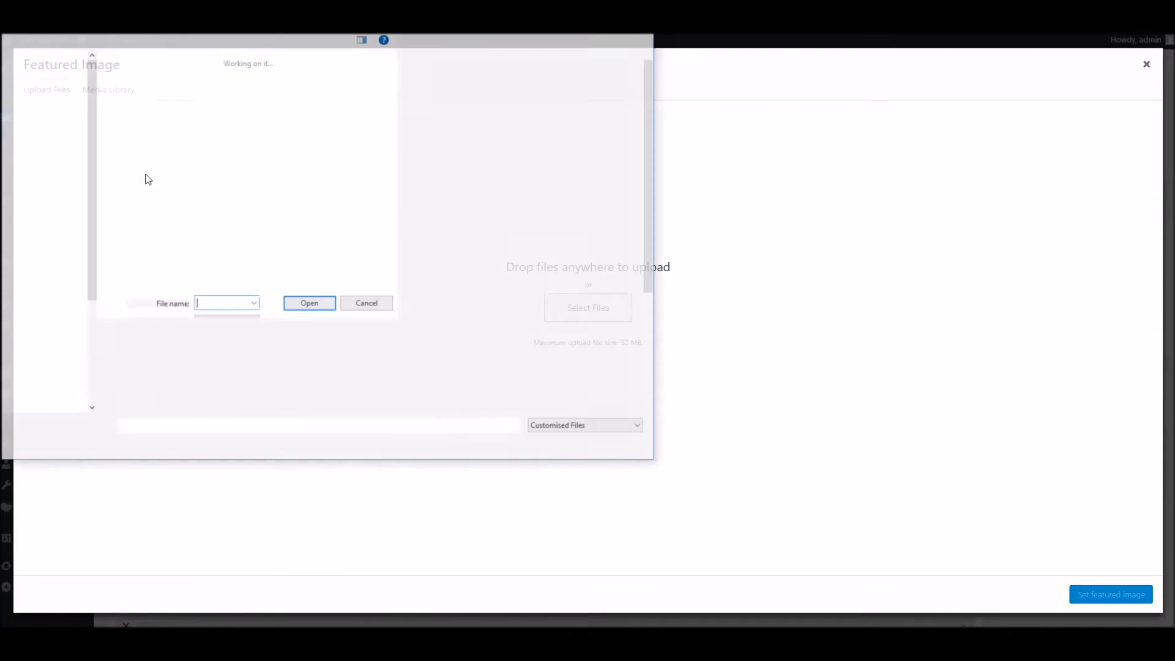
click(46, 141)
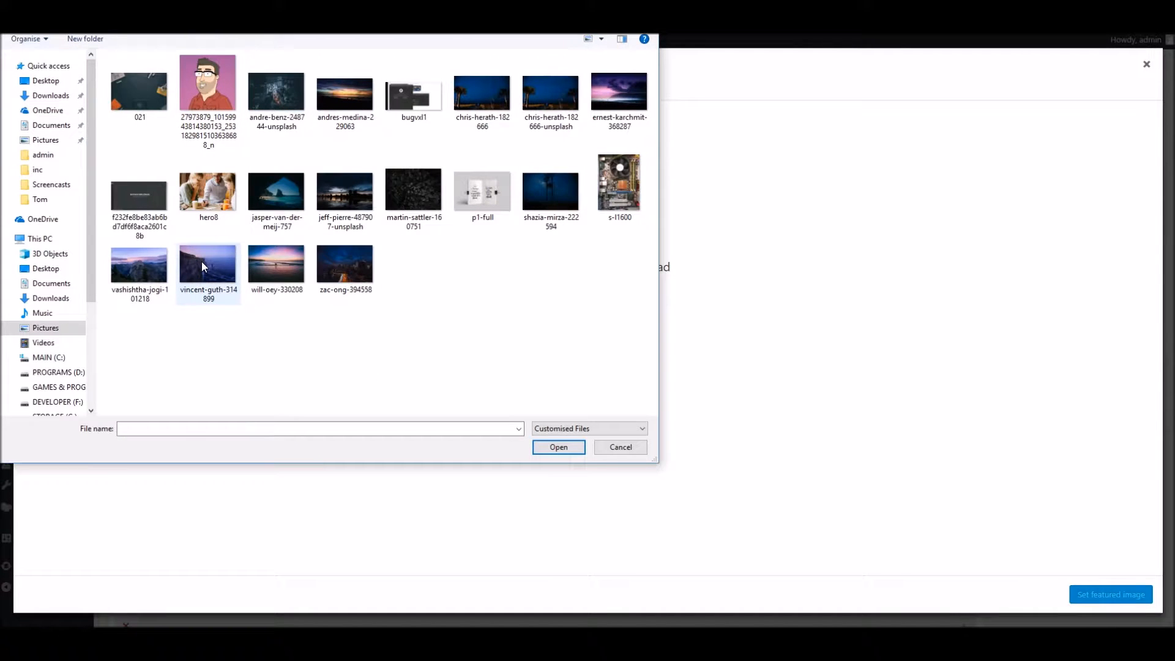
double_click(202, 266)
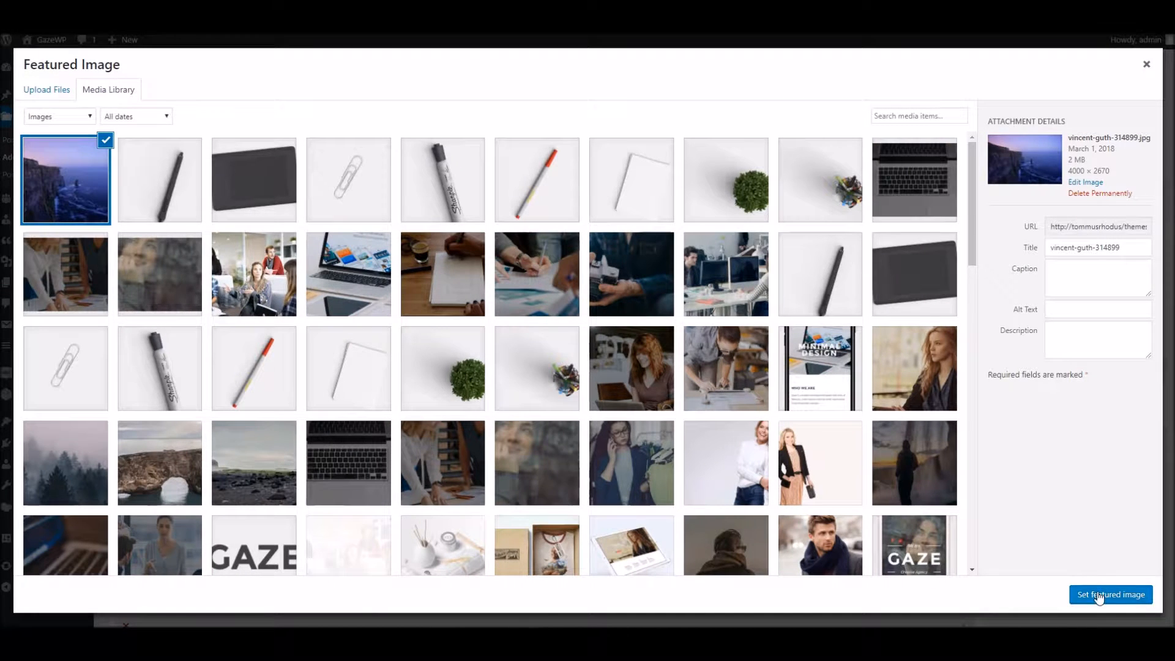
click(1099, 595)
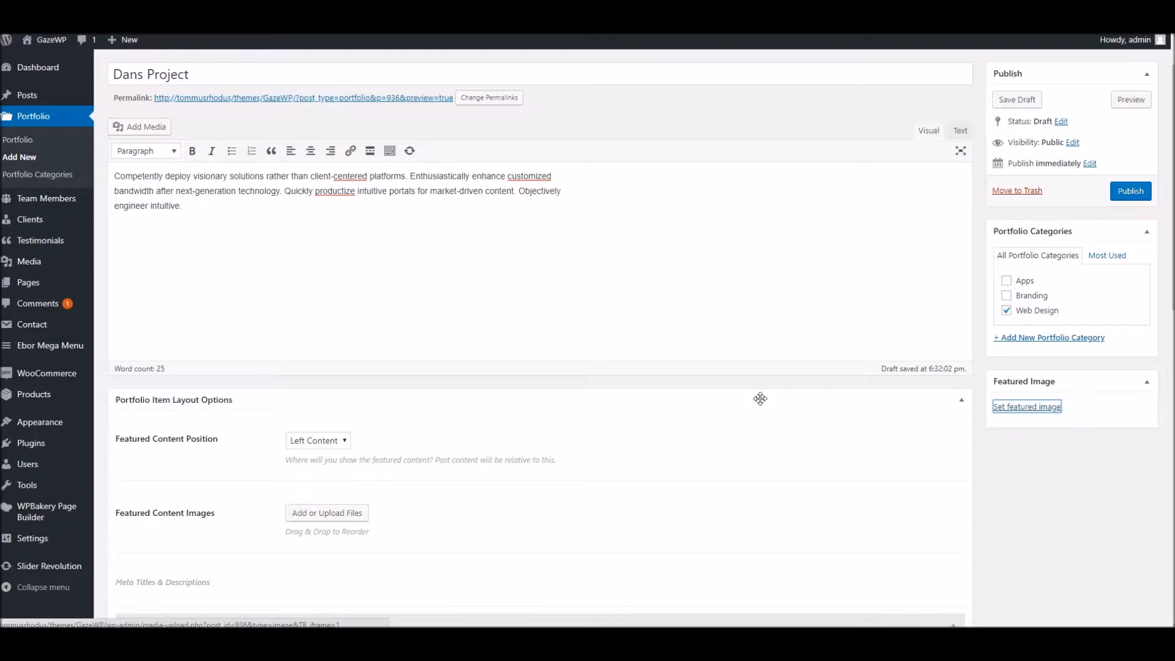
Step: Upload ernest-karchmit-368287, jasper-van-der-meij-757 and vashishtha-jogi-101218 and use them as the featured content images
scroll(750, 373, down, 3)
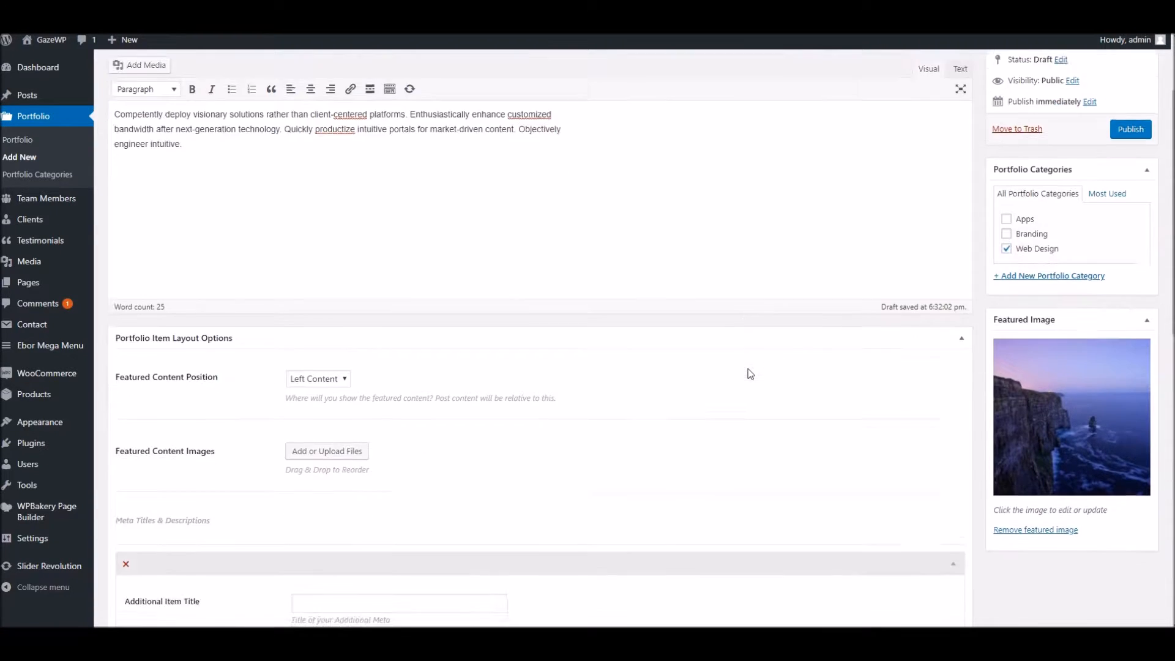
click(327, 327)
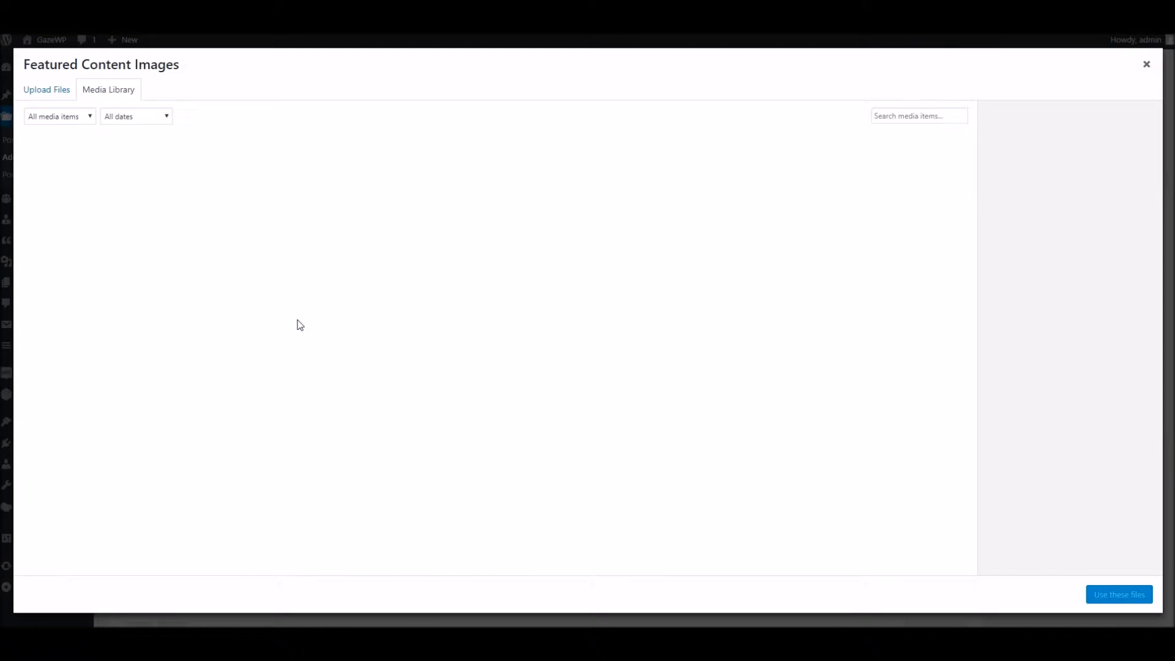
click(47, 89)
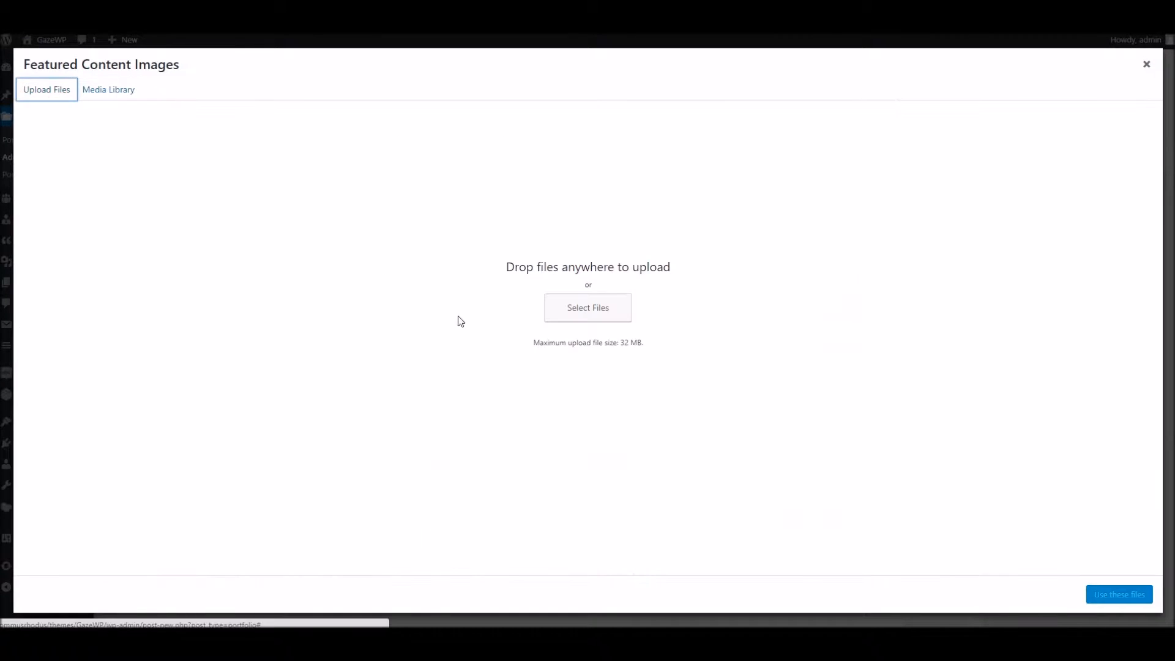
click(558, 317)
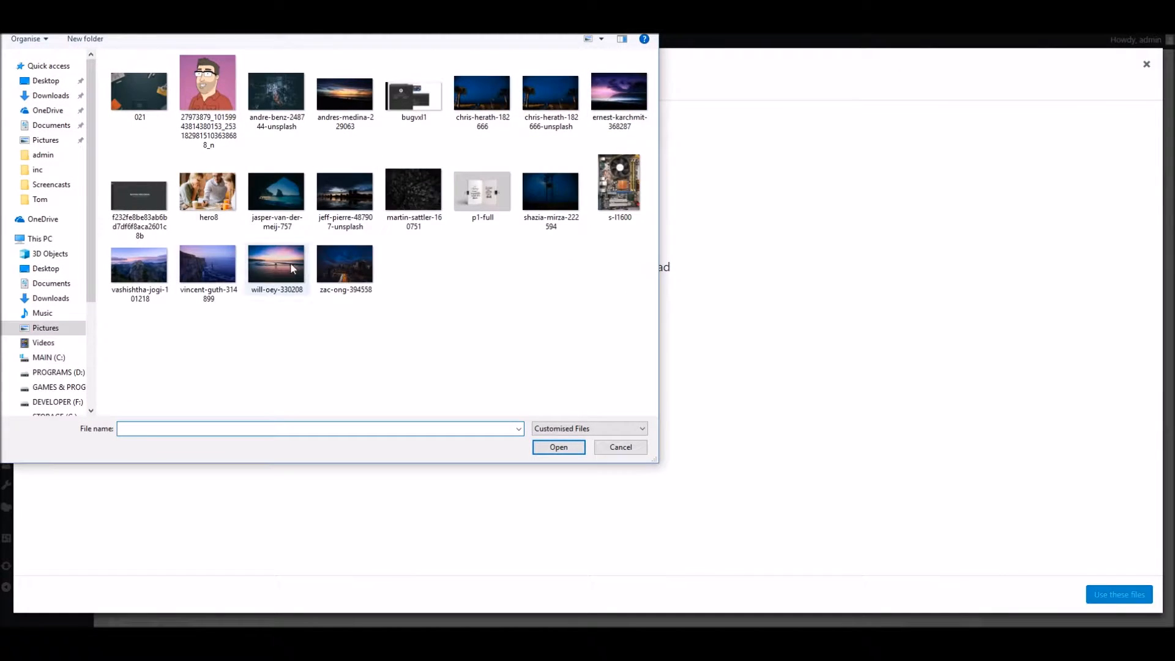
click(139, 266)
ctrl+click(612, 109)
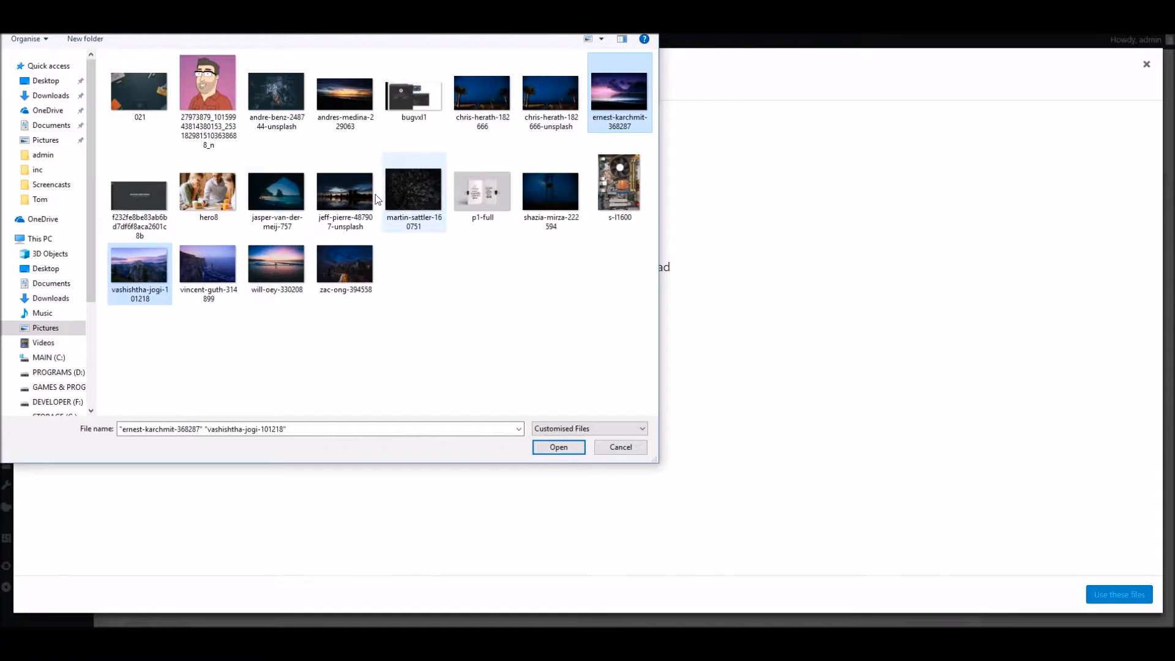
ctrl+click(277, 191)
click(553, 449)
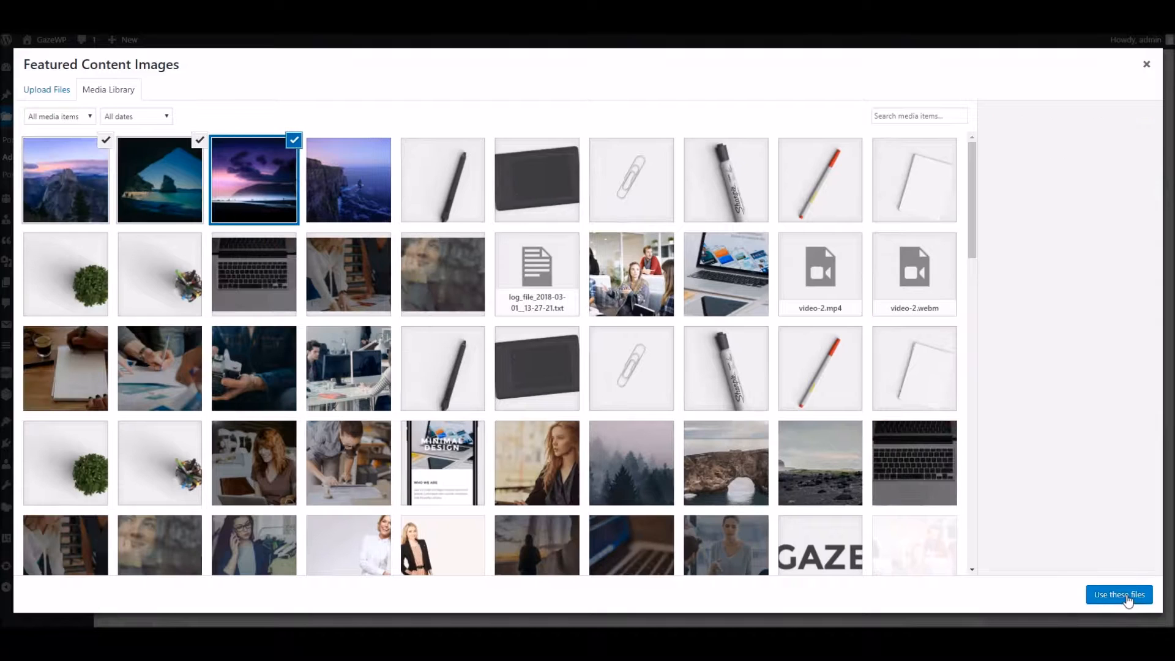
click(1132, 596)
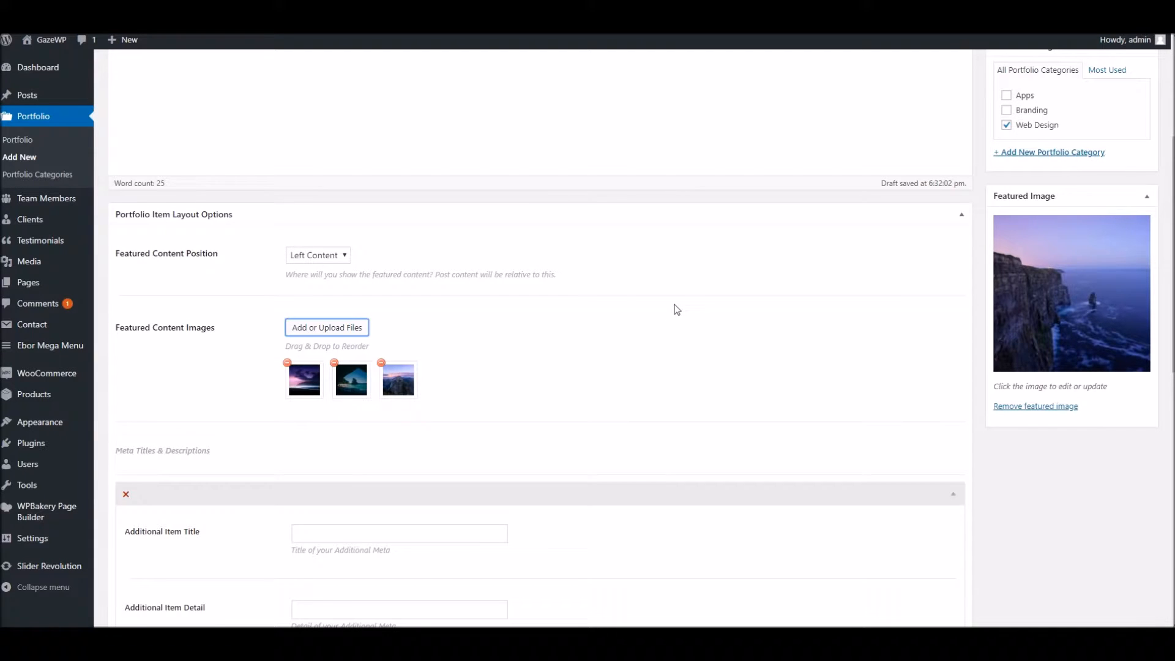
Step: Publish the portfolio item and open its live page through the permalink
scroll(676, 309, up, 4)
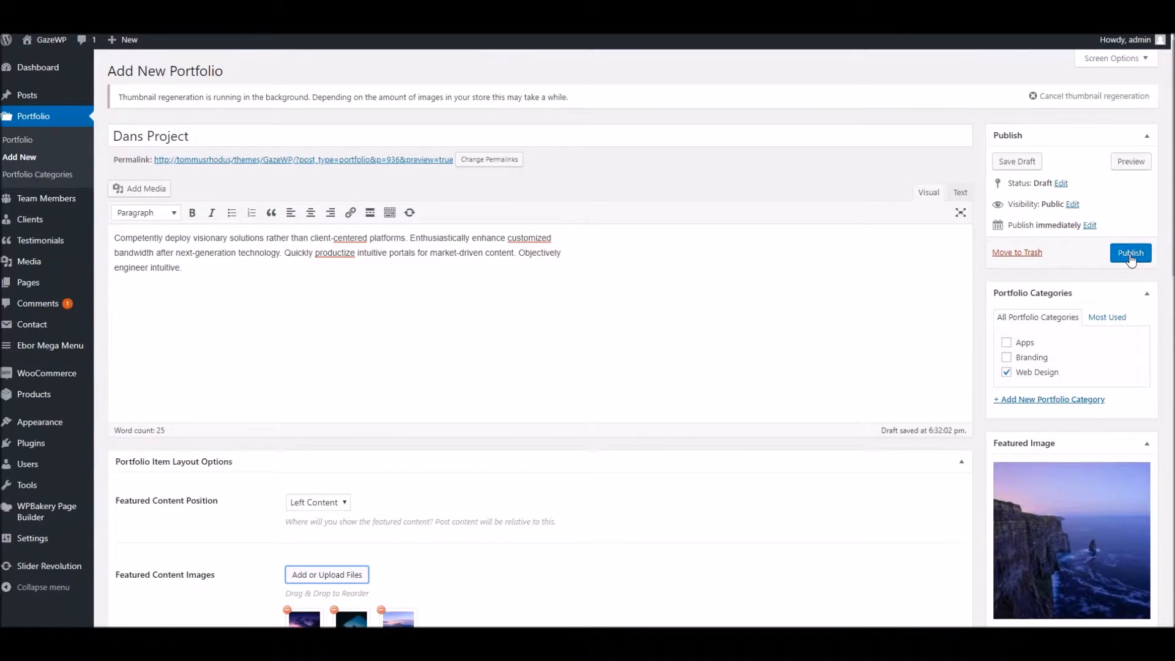
click(1130, 256)
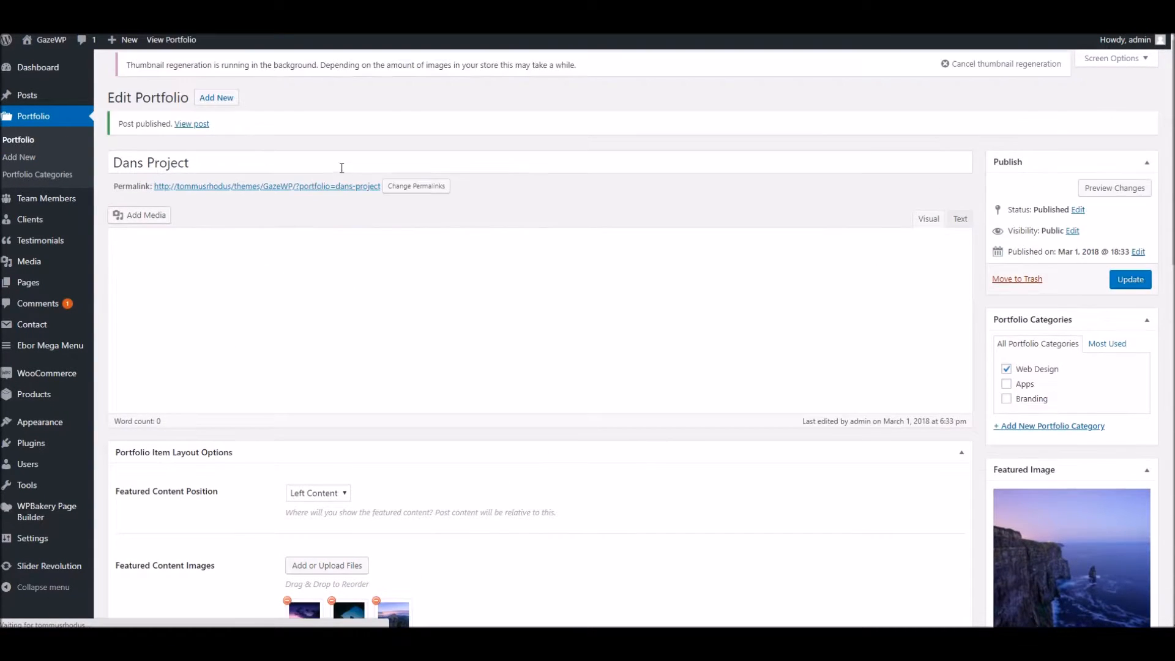
click(335, 193)
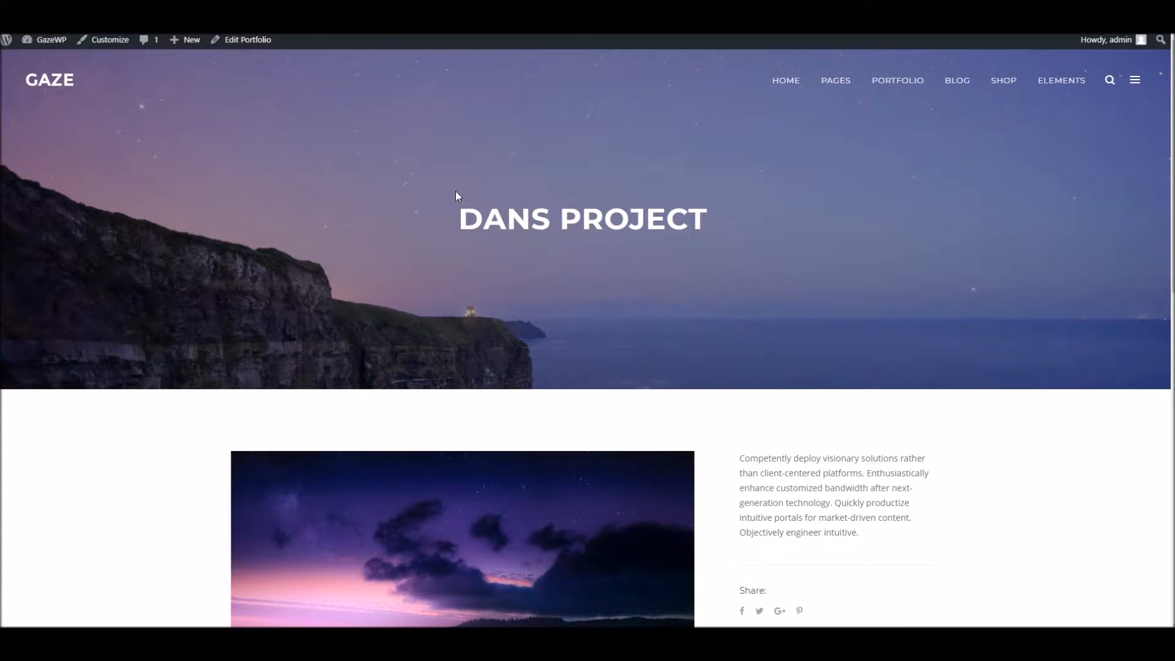
Step: Examine the published project page's header, description text, sharing links and Related Works section
scroll(280, 172, down, 1)
scroll(280, 172, up, 1)
scroll(717, 258, down, 4)
drag(752, 194, 786, 270)
click(785, 268)
scroll(610, 241, down, 1)
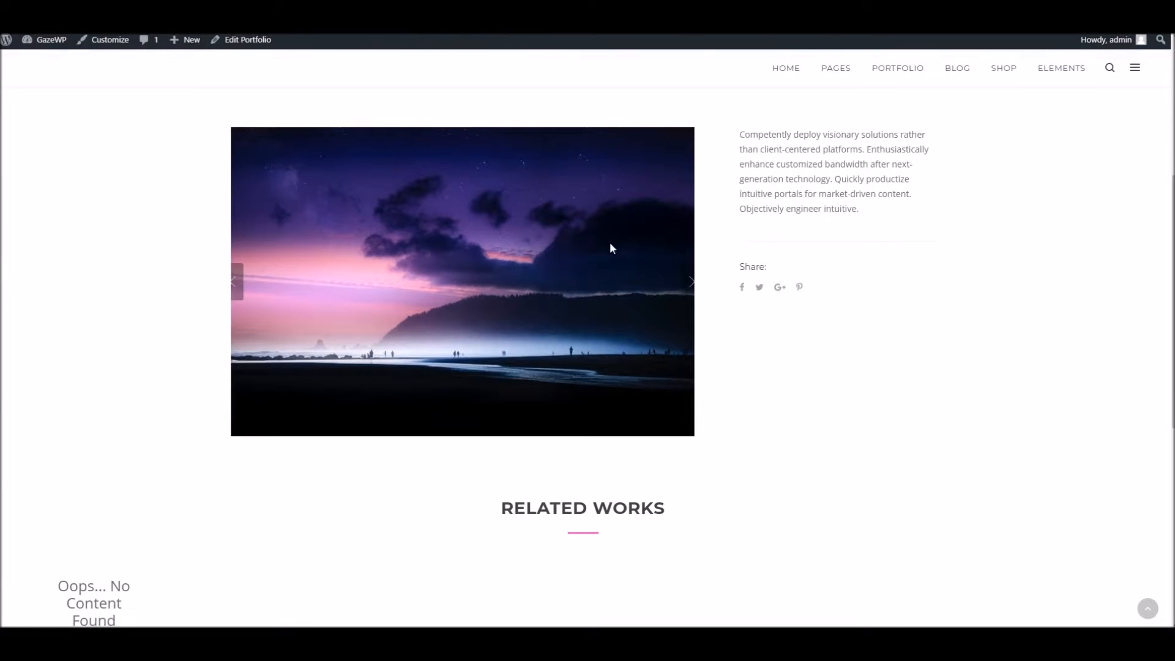
Step: Browse forward through the featured content images in the project page's slider
scroll(358, 255, up, 1)
click(686, 343)
click(687, 343)
click(687, 343)
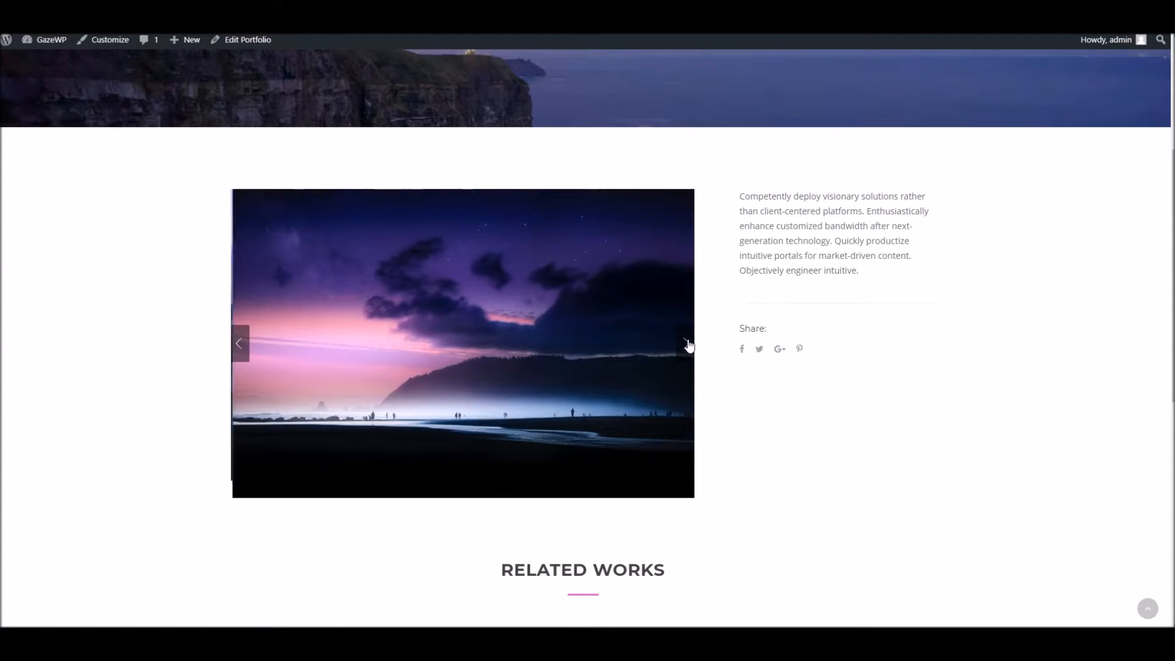
click(687, 343)
click(687, 344)
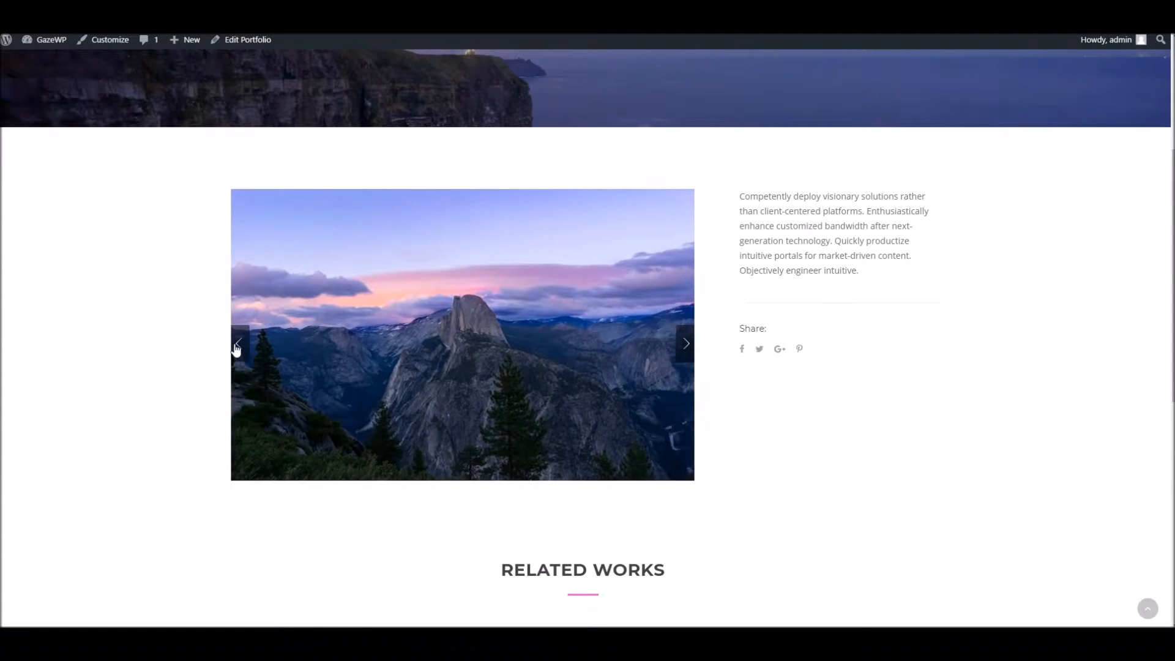
Step: Browse backward through the project page's slider images and look over the page down to the Related Works section
click(237, 344)
click(237, 344)
click(237, 343)
click(236, 346)
click(235, 345)
click(235, 346)
scroll(429, 388, up, 2)
scroll(476, 388, down, 2)
scroll(520, 392, down, 2)
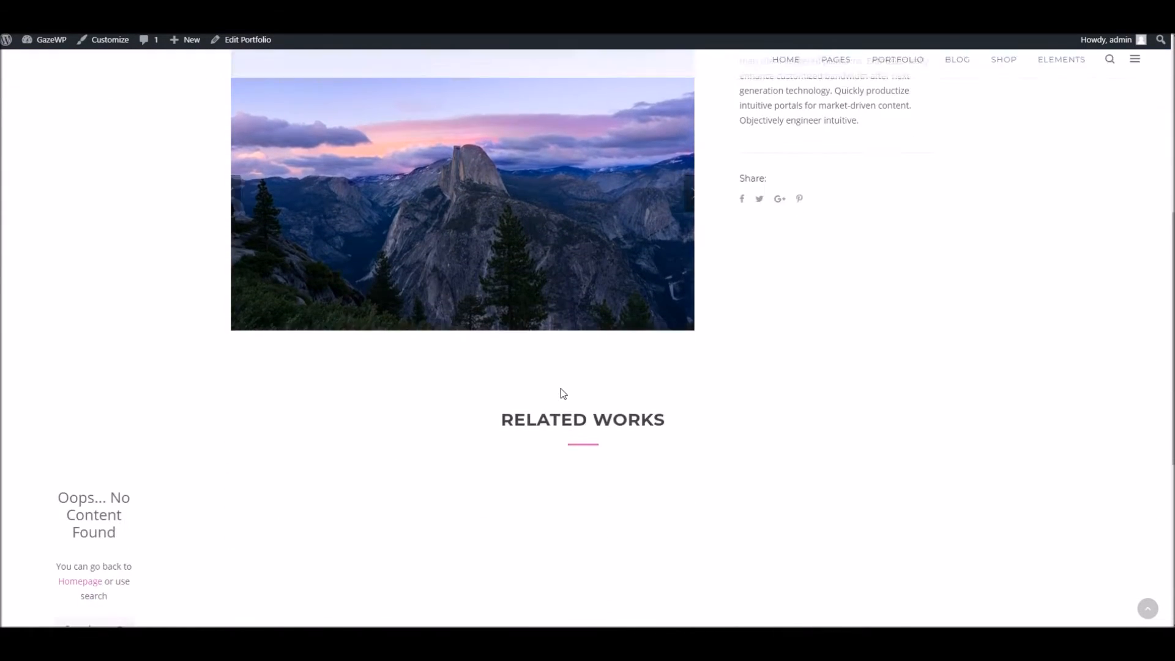
scroll(404, 334, up, 4)
scroll(398, 214, down, 4)
scroll(674, 271, up, 3)
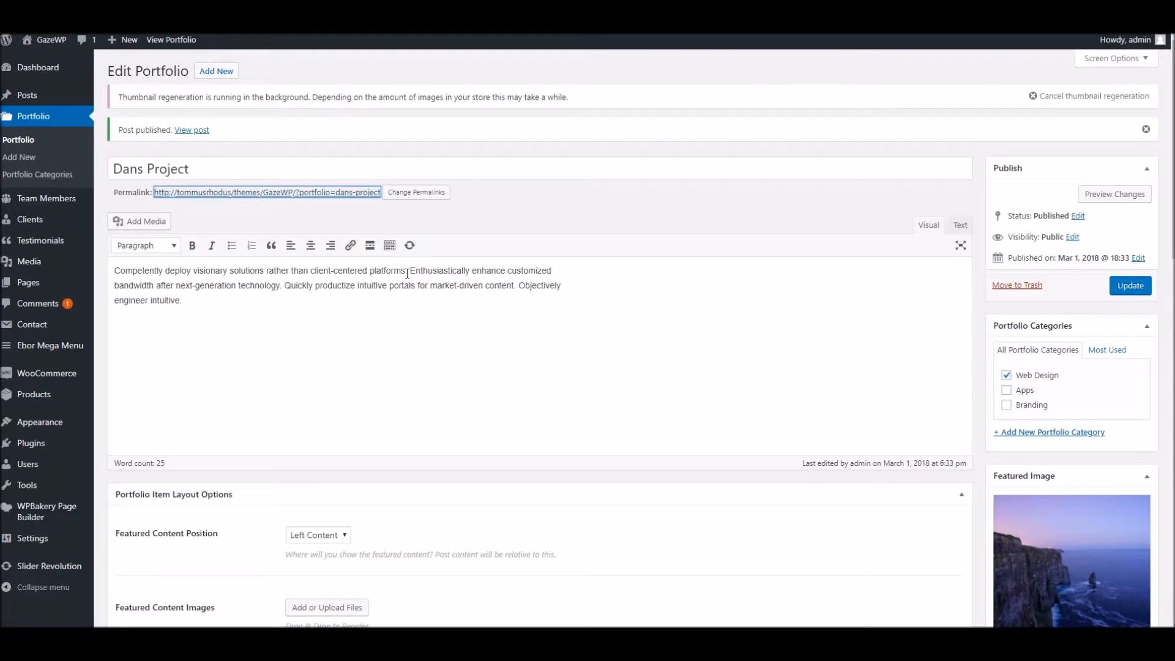
Step: Set the portfolio item's Featured Content Position to Top Content and update the item
scroll(536, 318, down, 2)
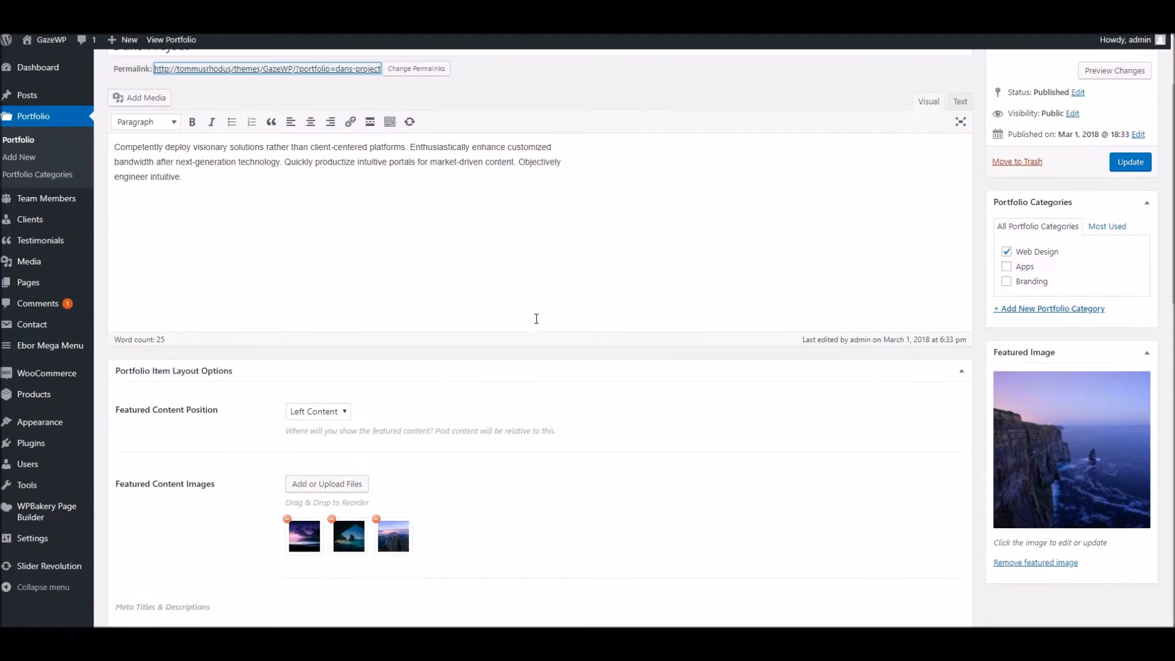
click(315, 415)
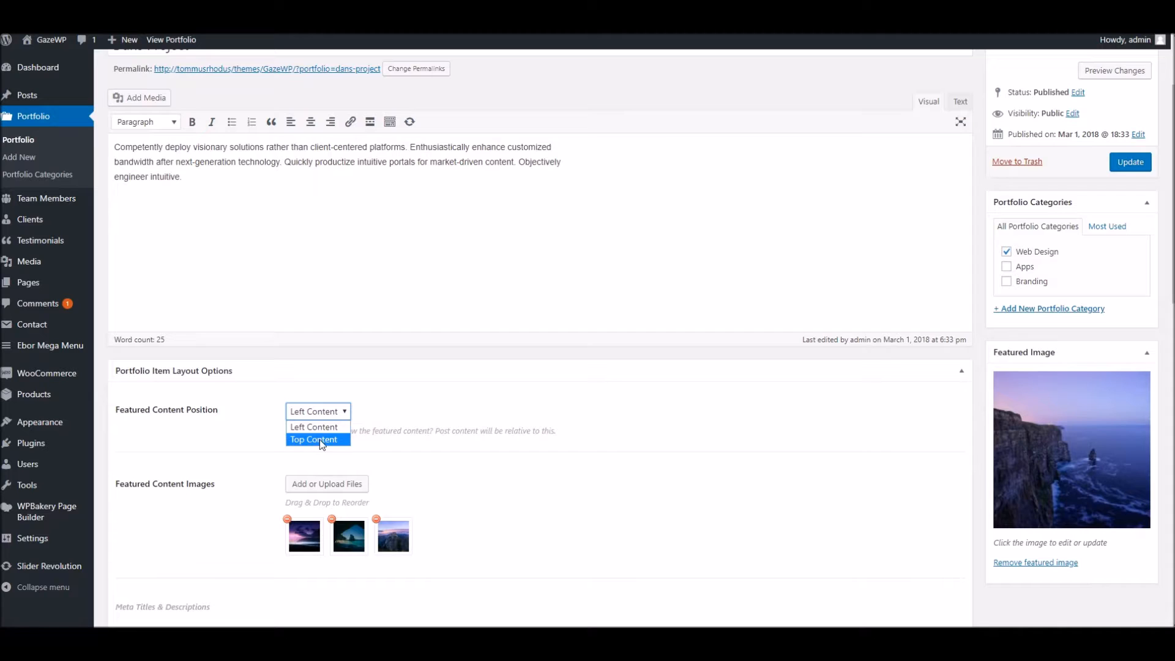
click(1123, 163)
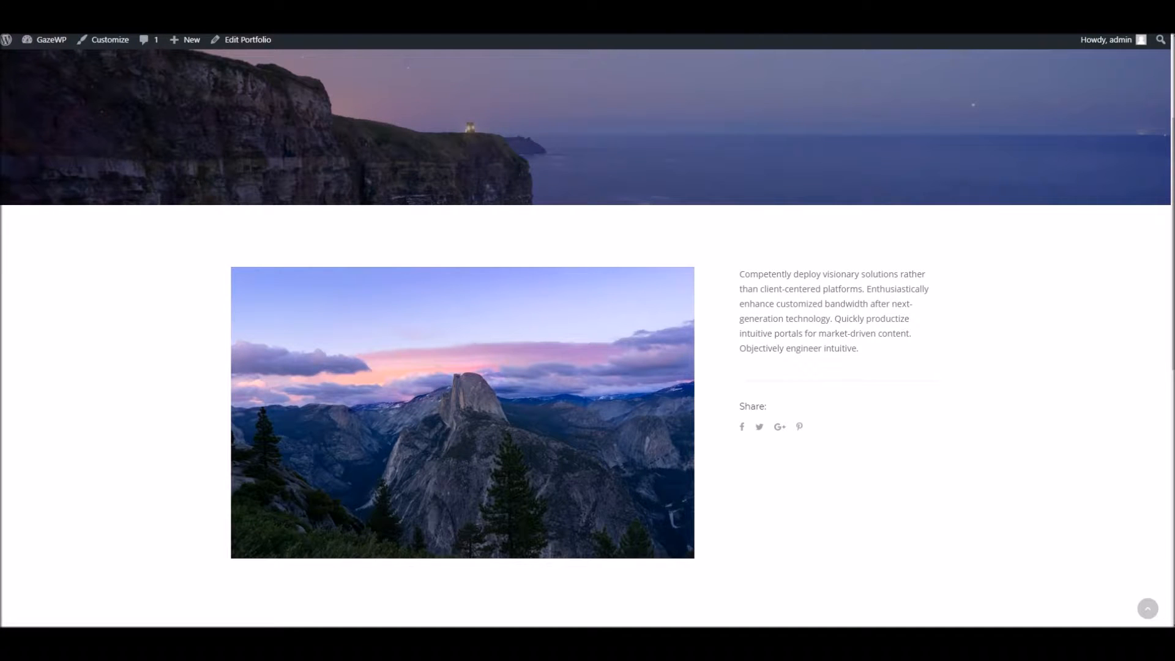
Step: Reload the live project page and examine the top-content layout with its description, image grid and project navigation
right_click(327, 1)
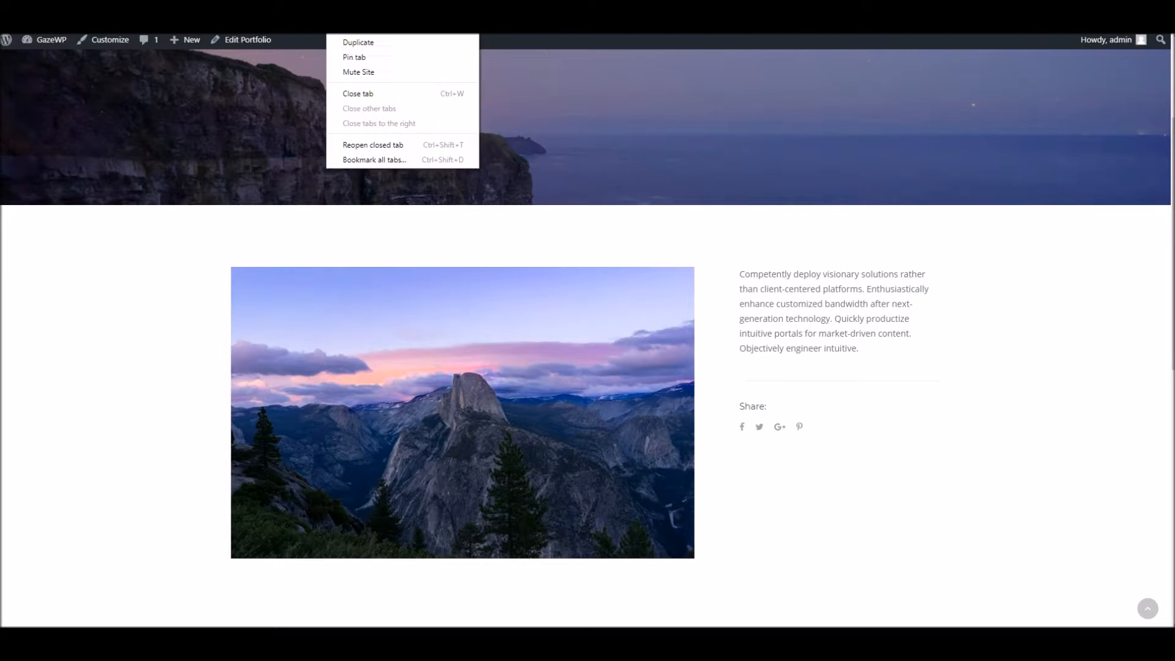
click(355, 28)
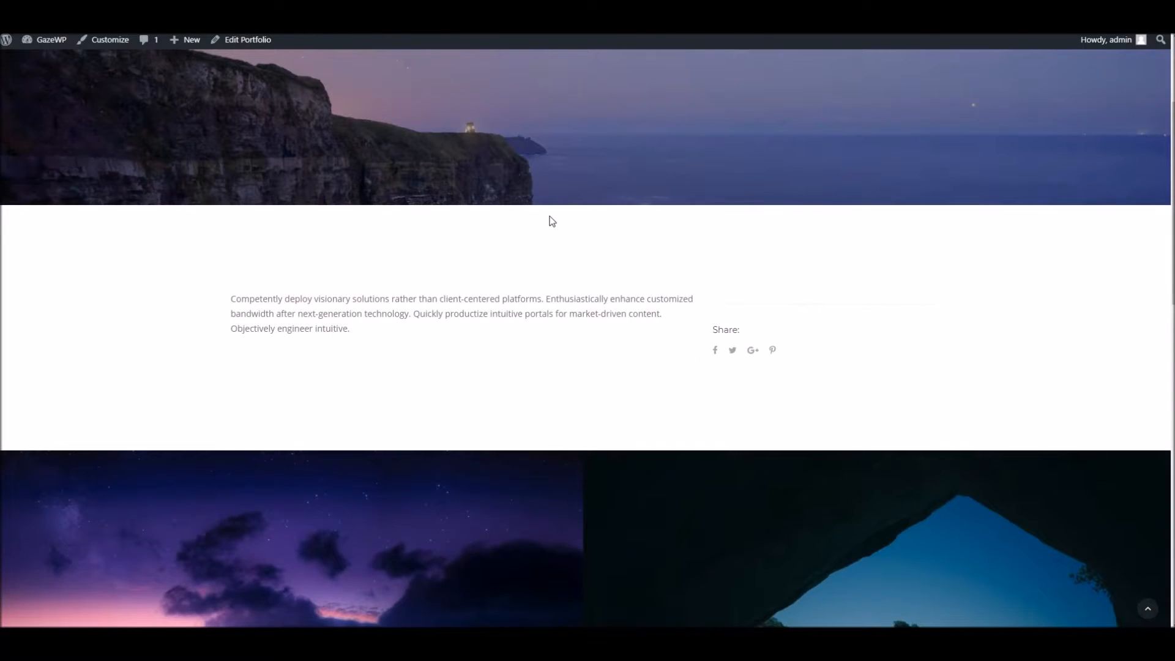
scroll(524, 265, down, 4)
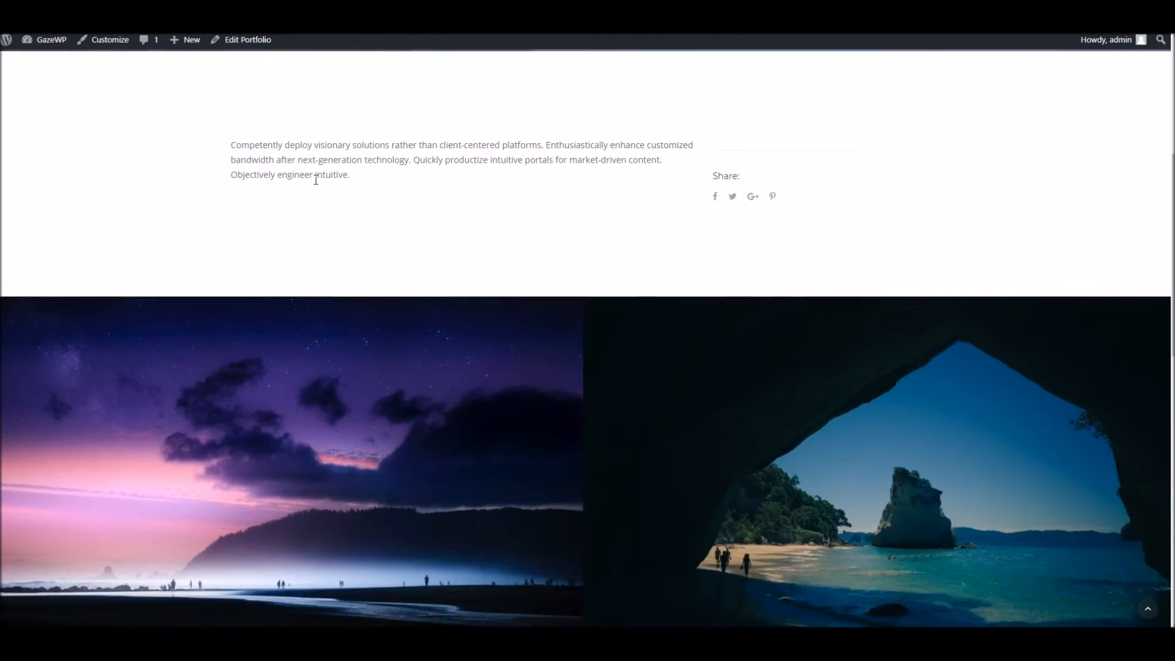
drag(276, 145, 473, 158)
scroll(412, 281, down, 2)
scroll(723, 355, down, 6)
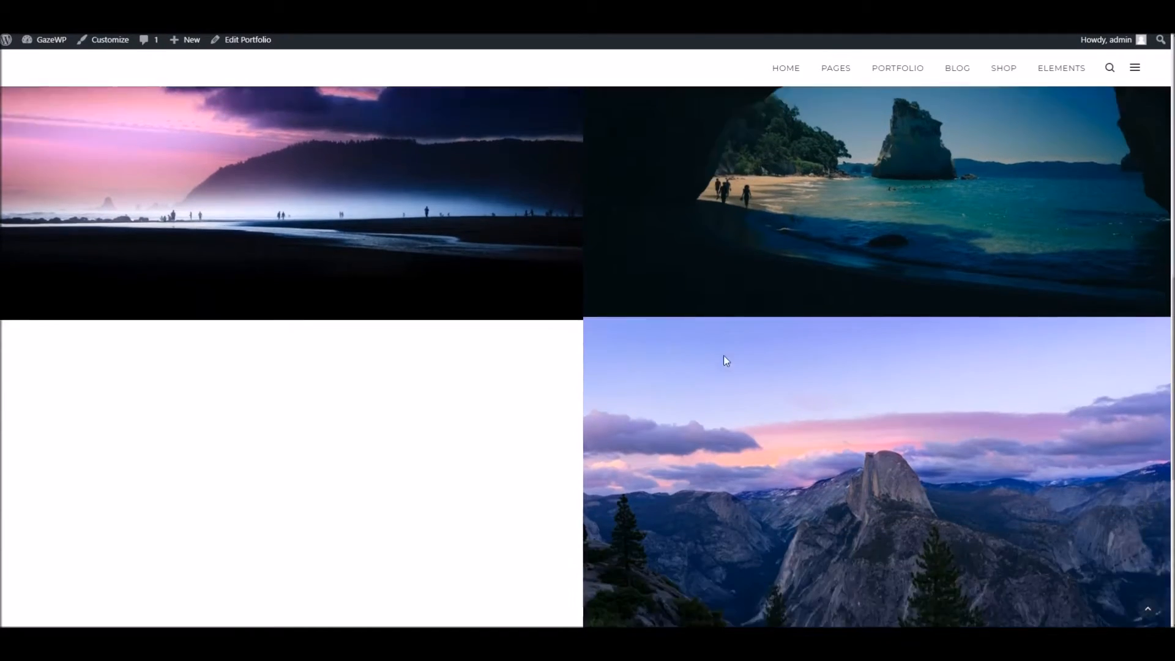
scroll(581, 325, up, 2)
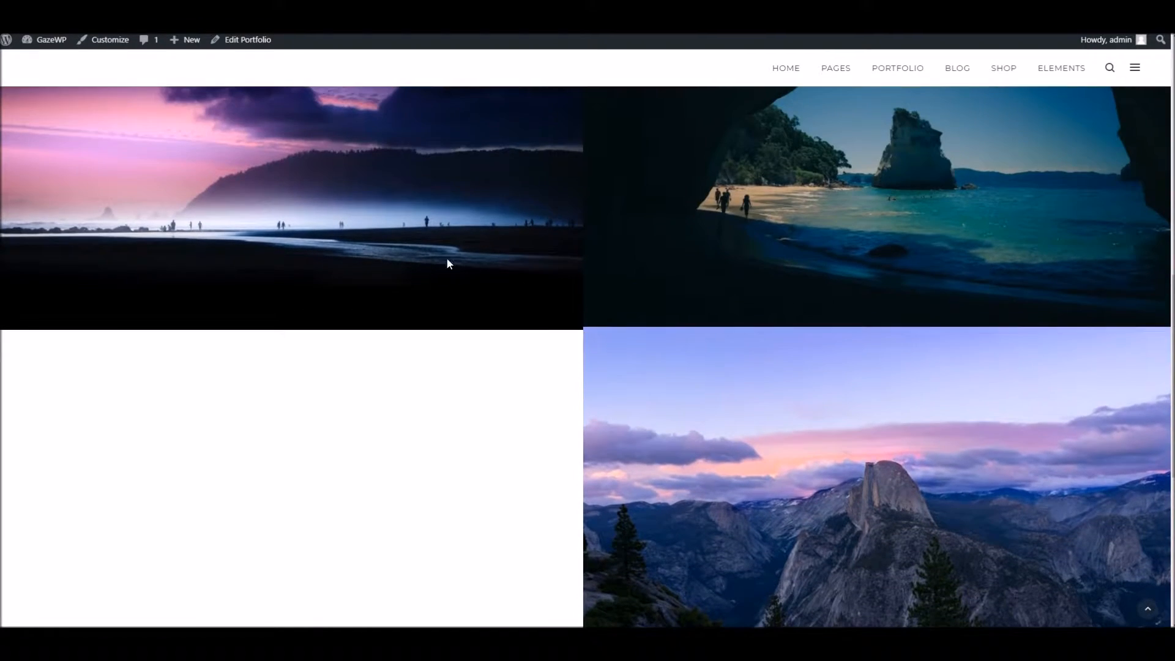
scroll(606, 321, up, 2)
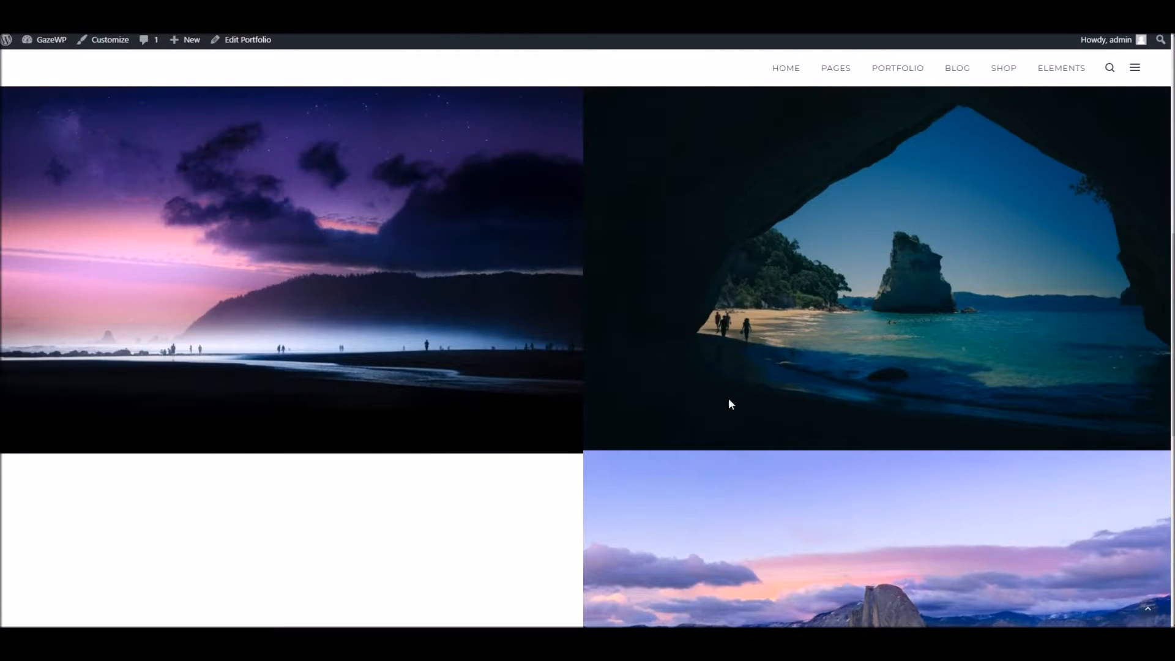
scroll(718, 390, down, 2)
scroll(511, 367, down, 3)
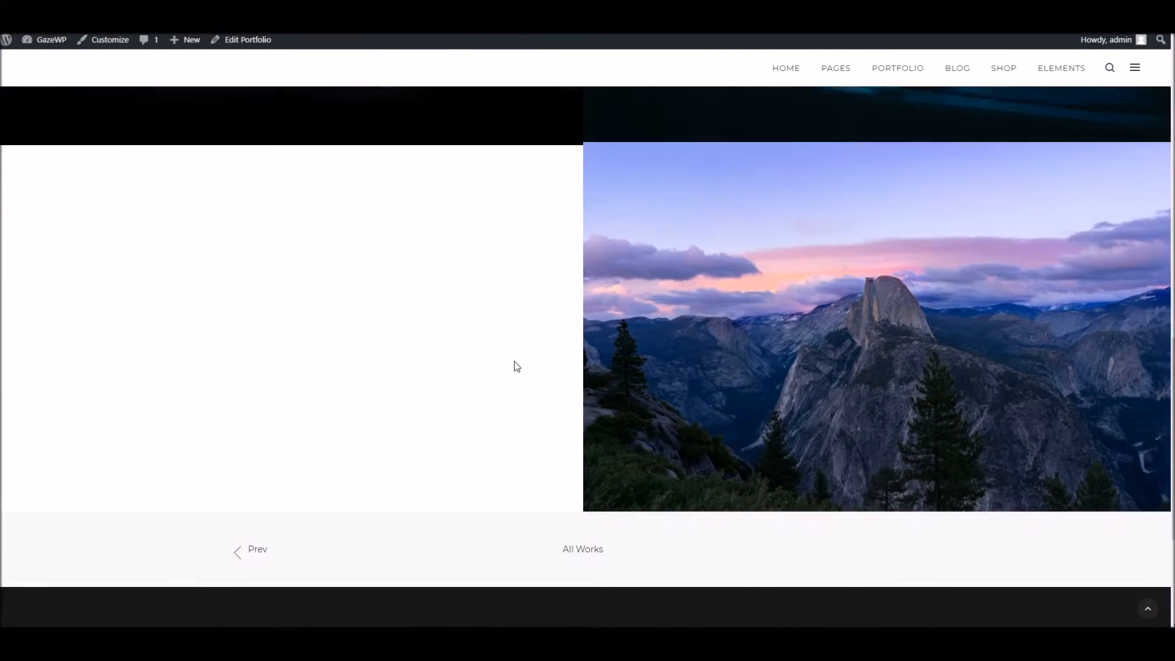
scroll(658, 343, up, 3)
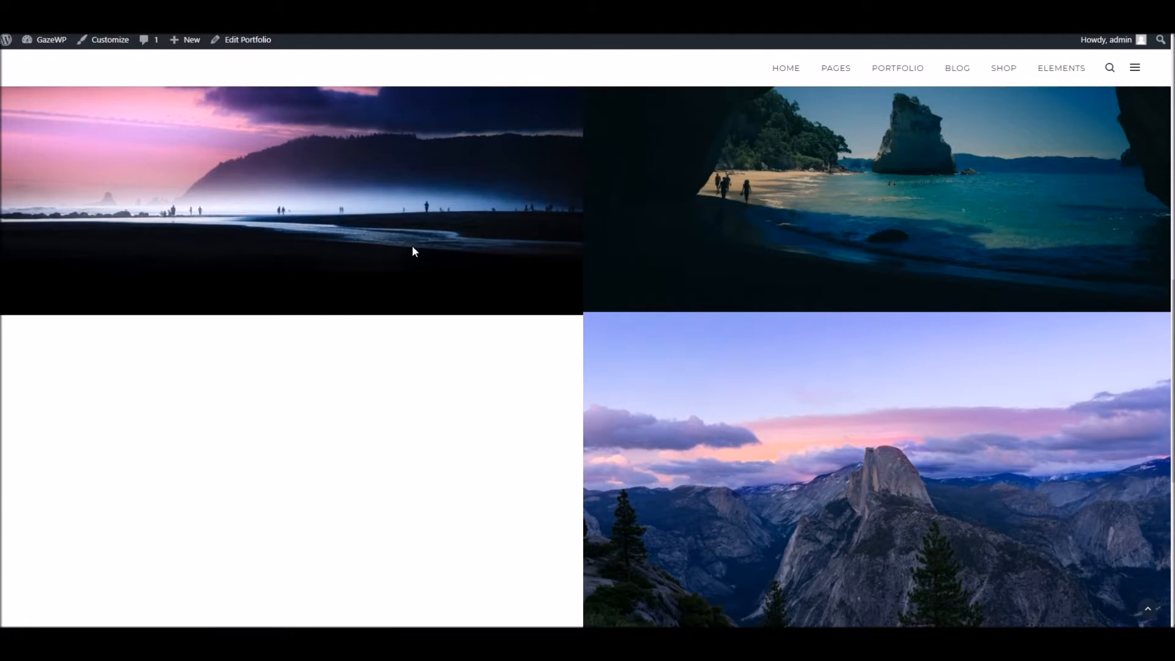
scroll(623, 396, down, 2)
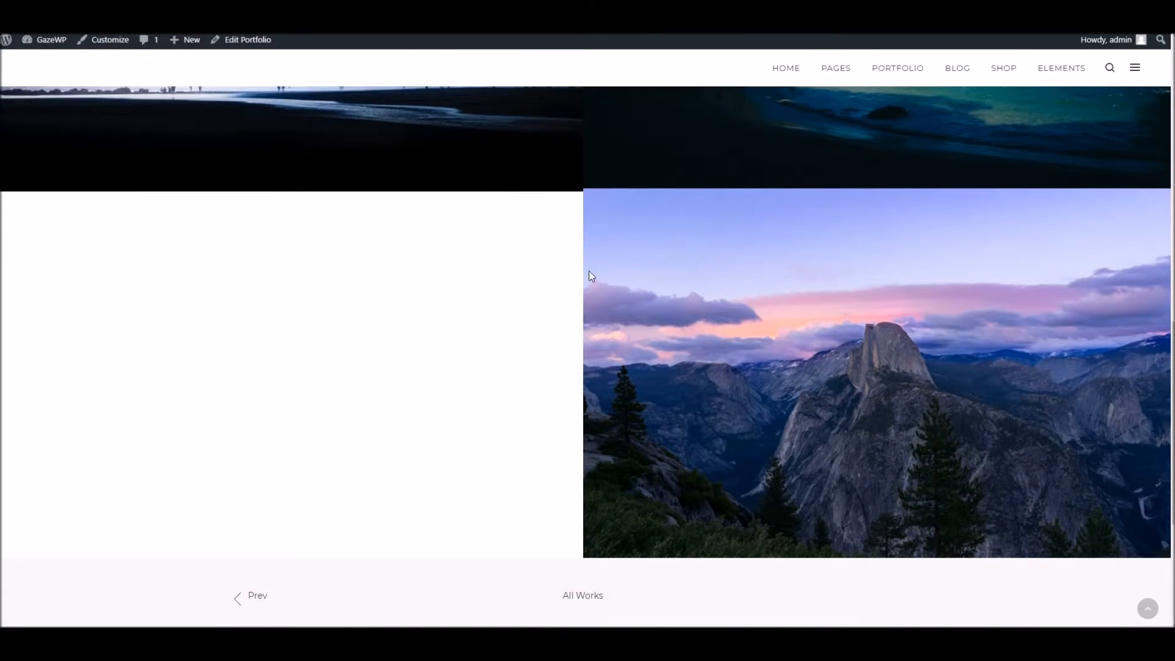
scroll(597, 271, down, 2)
scroll(385, 480, up, 8)
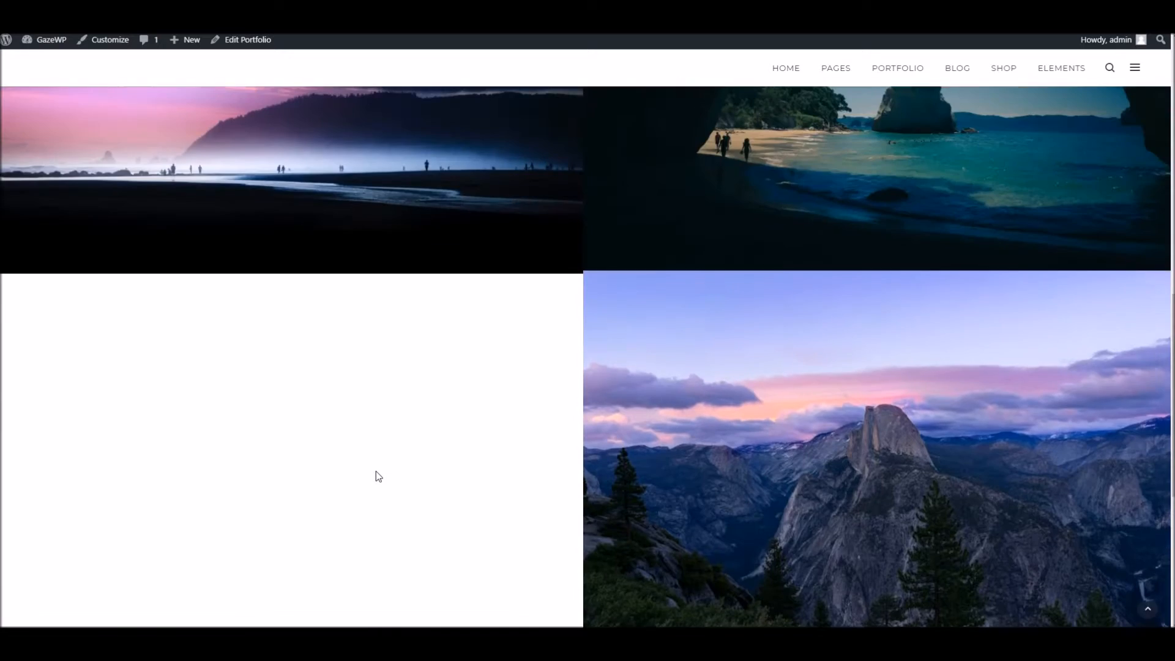
scroll(465, 403, up, 2)
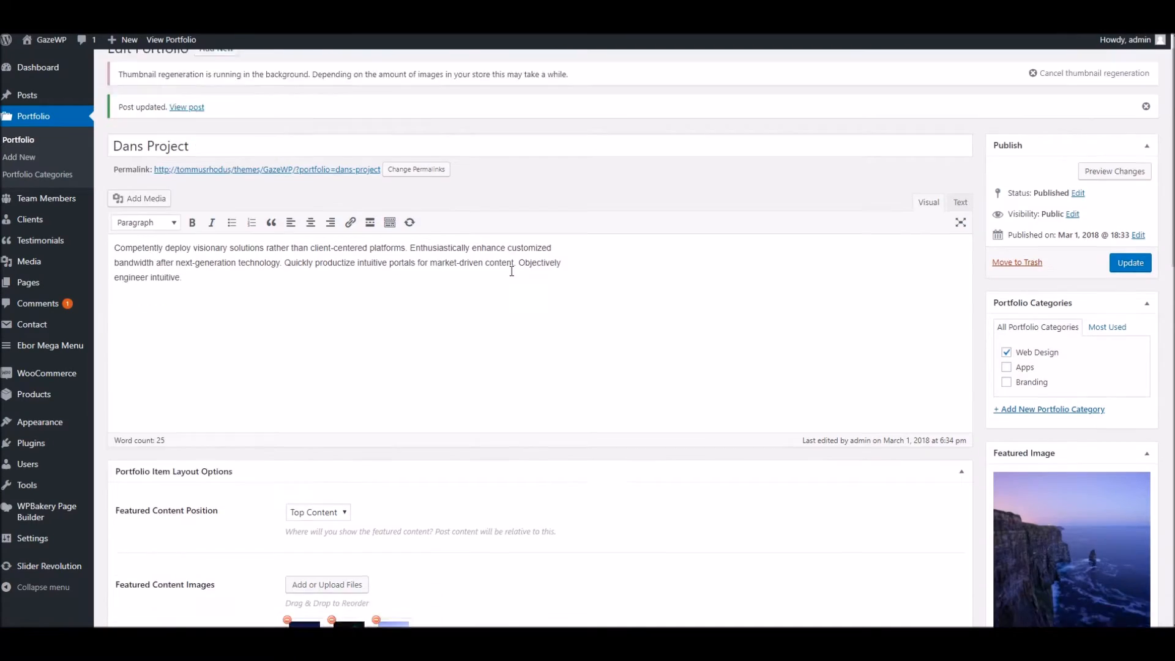
Step: Fill in the first meta entry of the portfolio item with the title Client and the detail Microsoft
scroll(509, 270, down, 7)
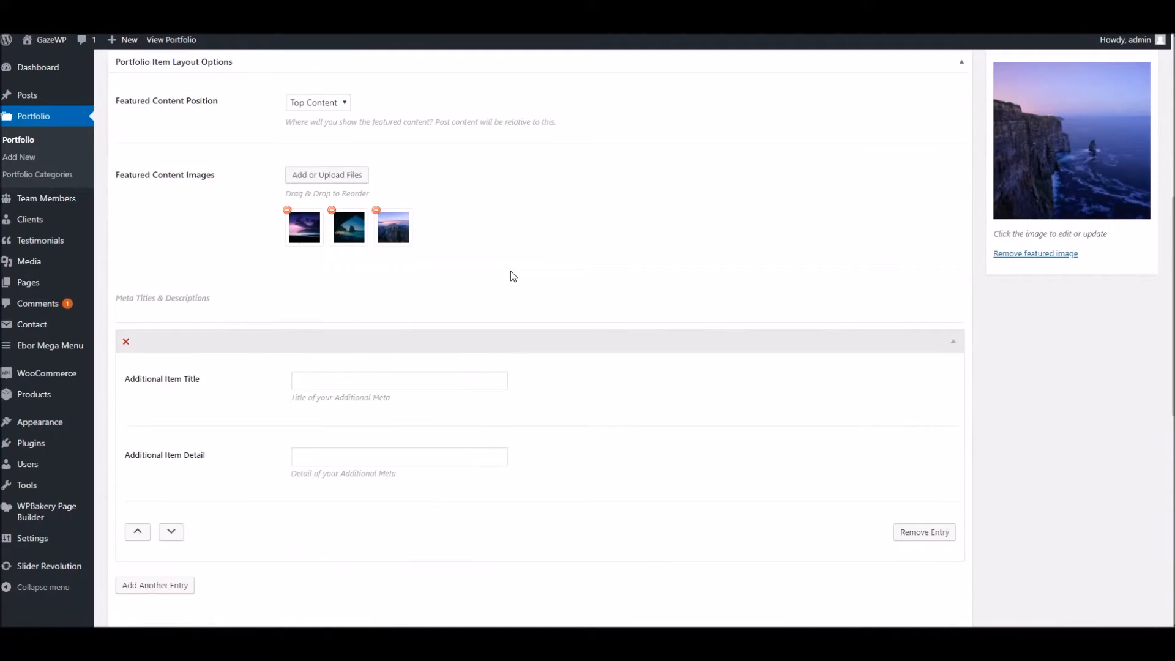
scroll(510, 270, up, 5)
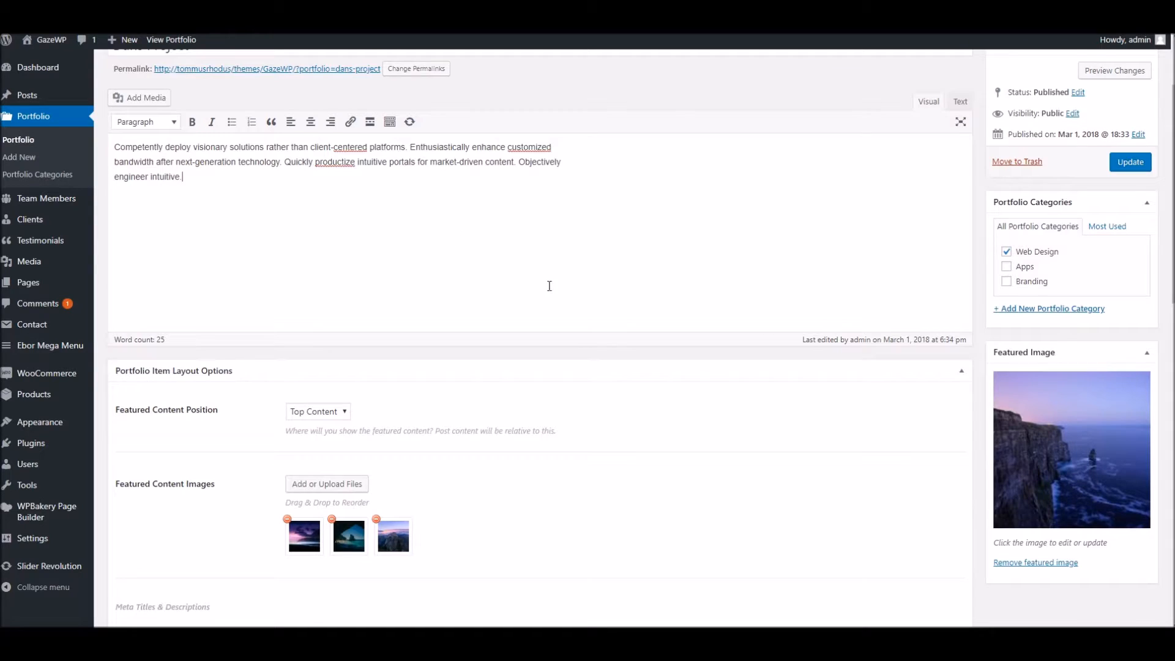
scroll(553, 284, down, 7)
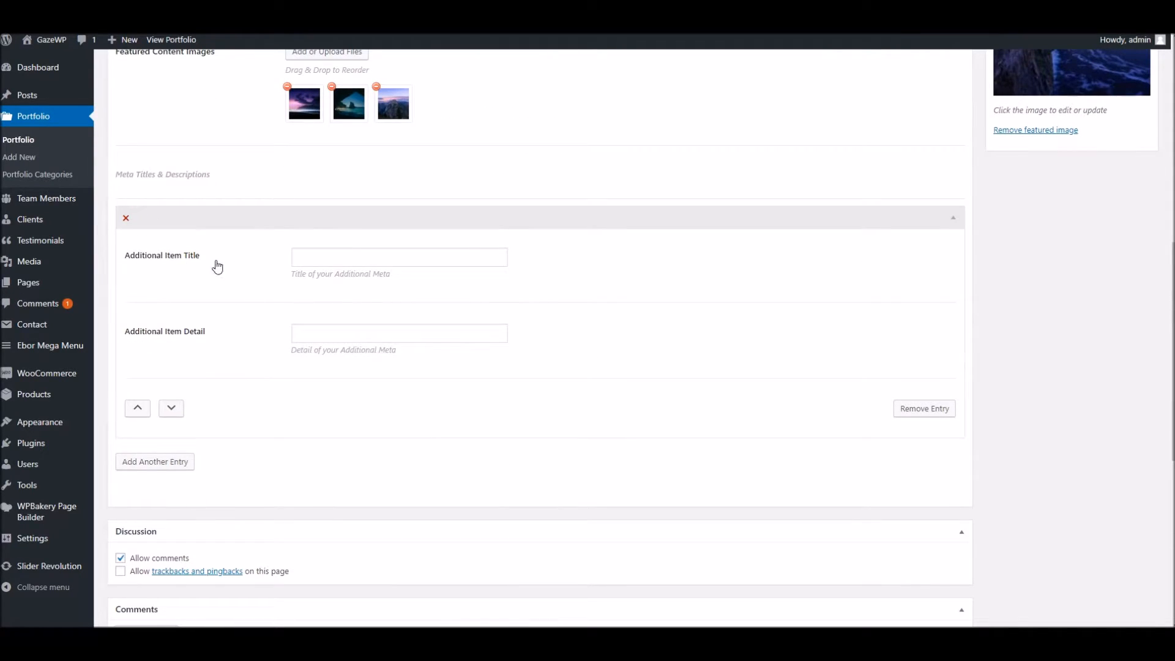
click(313, 257)
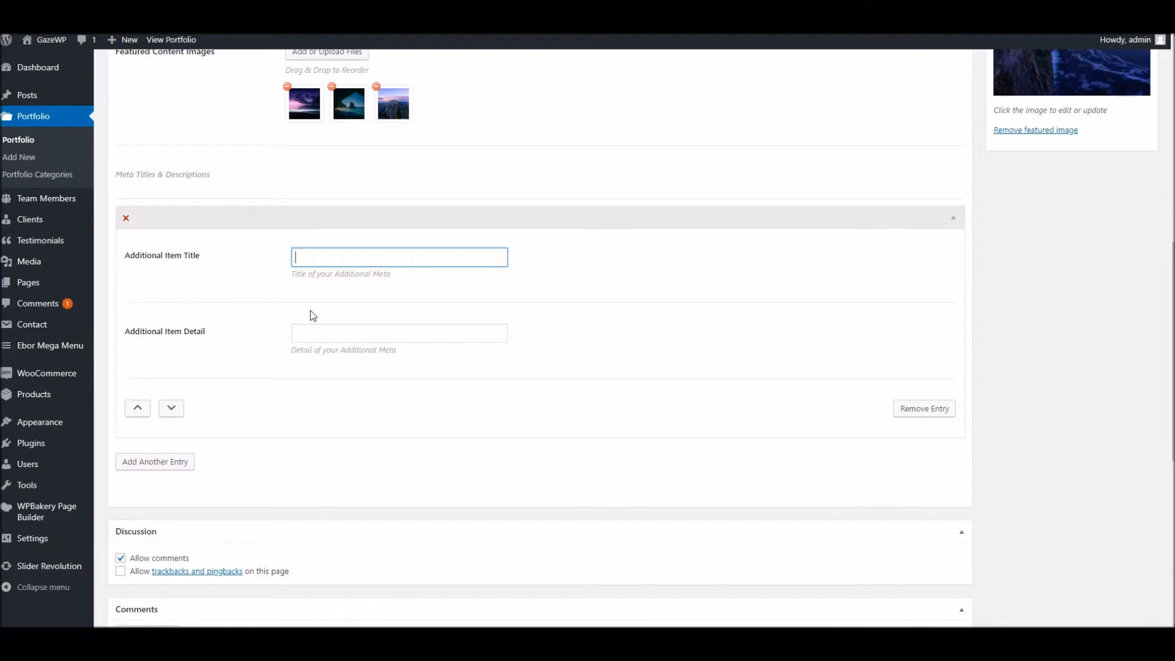
text(Client)
key(Tab)
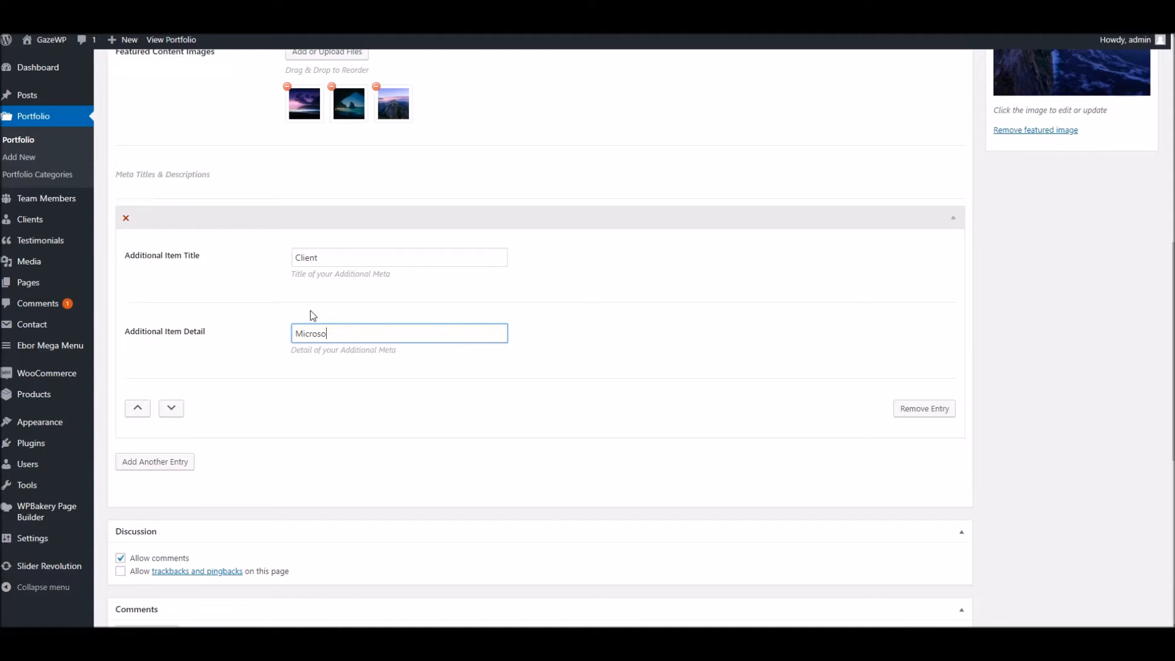
Step: Add a second meta entry titled Date of Completion with the detail 01/01/2011
click(163, 460)
scroll(434, 478, down, 3)
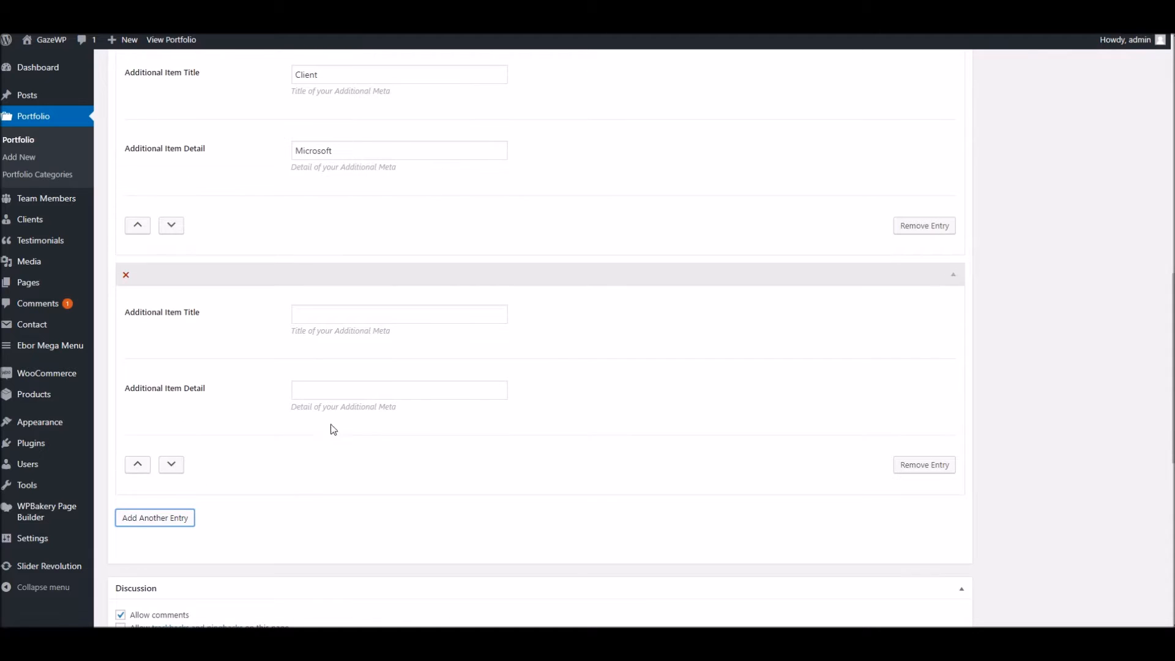
click(343, 313)
text(Date of Completion)
key(Tab)
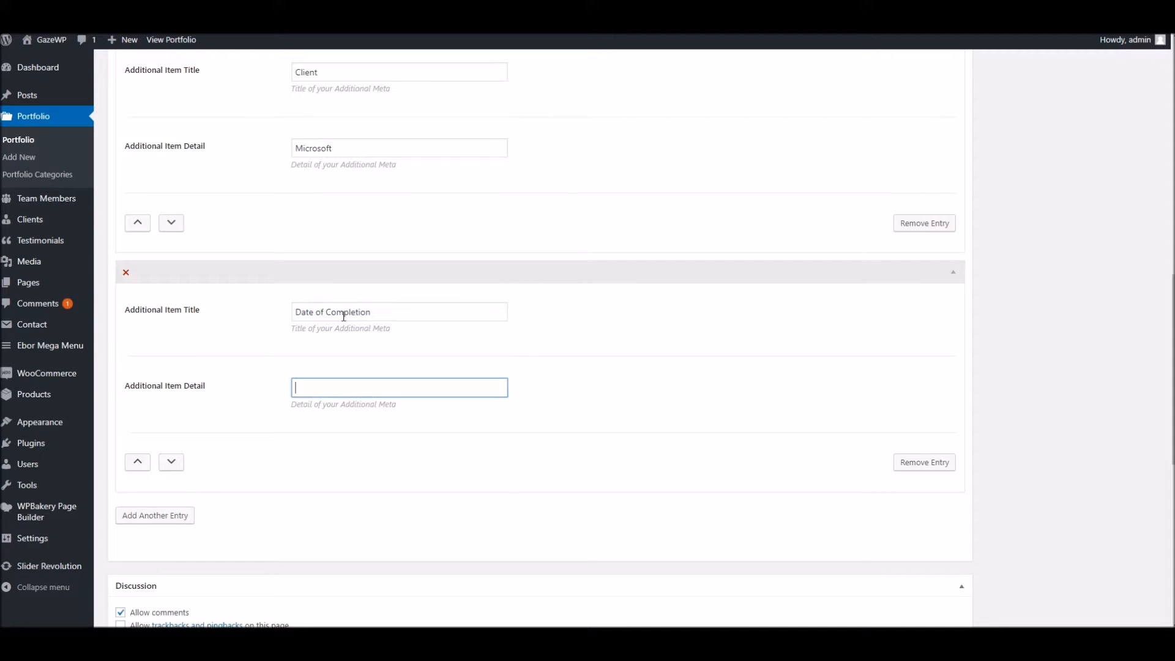
text(01/01/2011)
Step: Add a third meta entry titled Hello with the detail world
click(155, 515)
scroll(275, 478, down, 2)
click(337, 428)
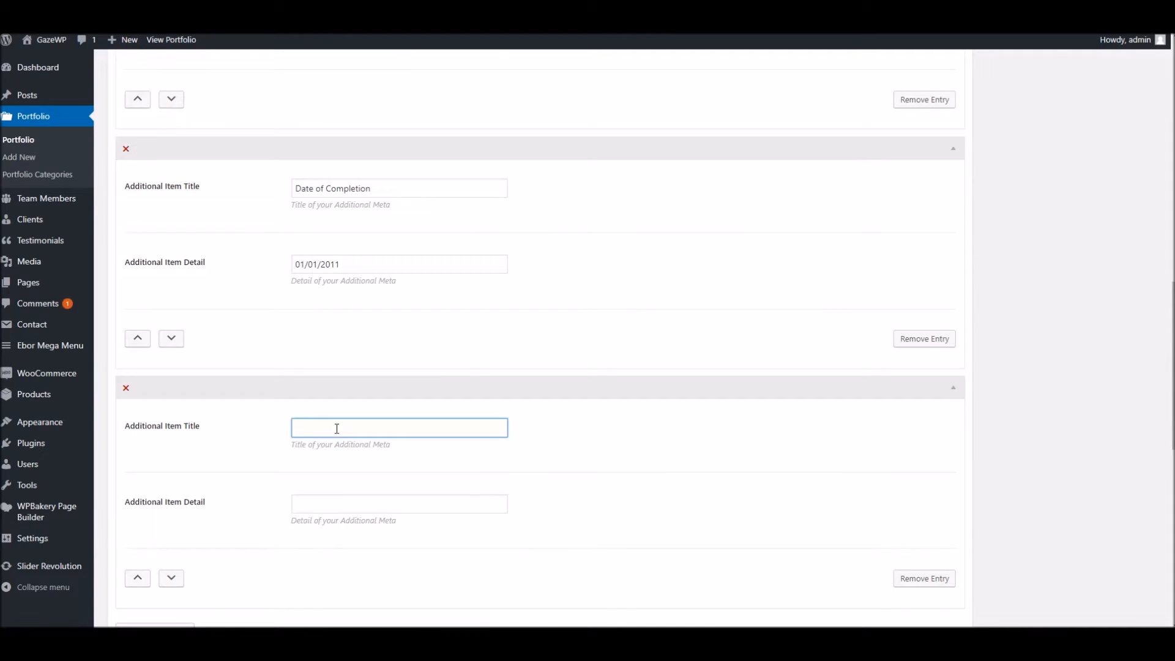
text(Hello)
key(Tab)
text(work)
key(BackSpace)
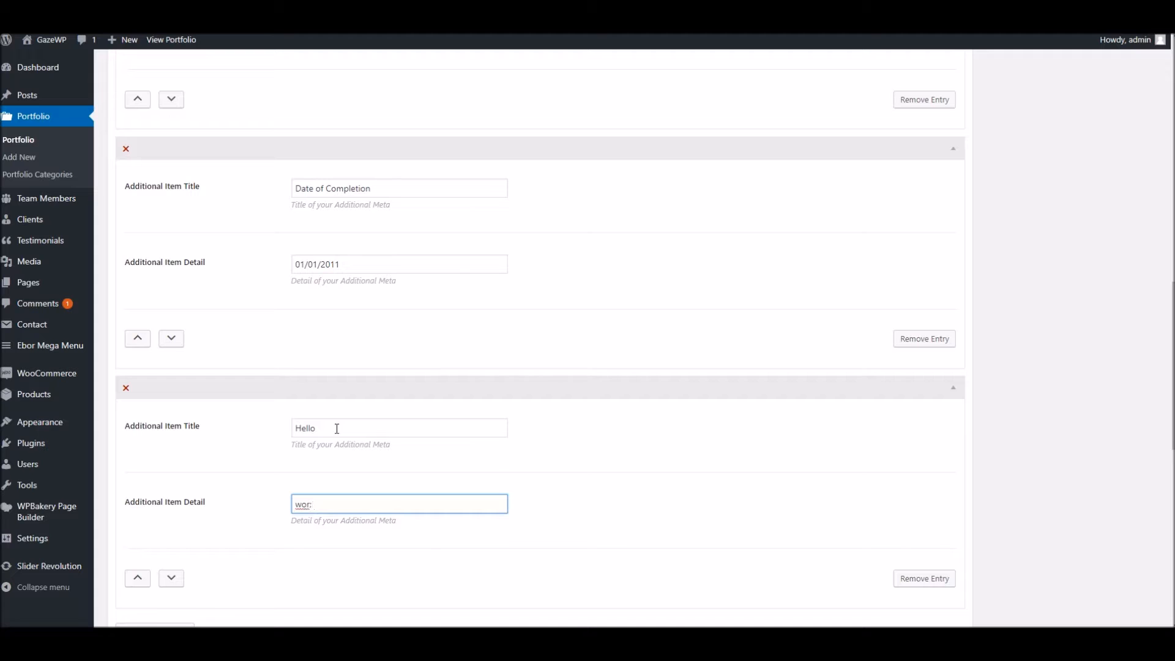
text(ld)
Step: Update the portfolio item and check the new meta entries on its reloaded live page
scroll(590, 281, up, 10)
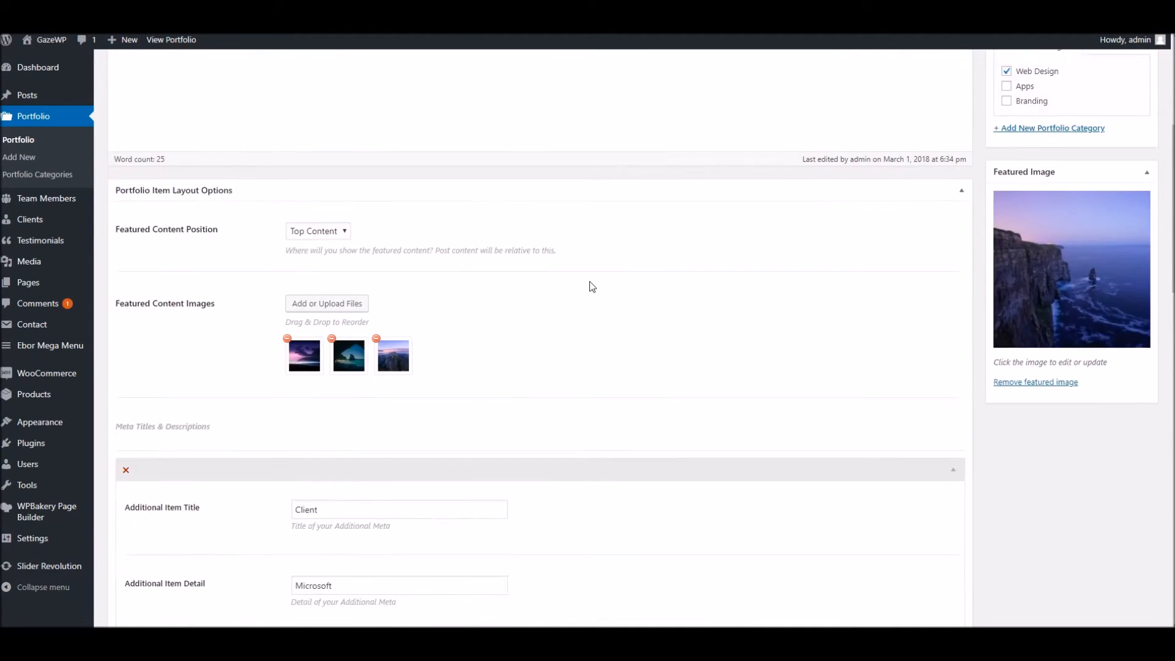
click(1129, 162)
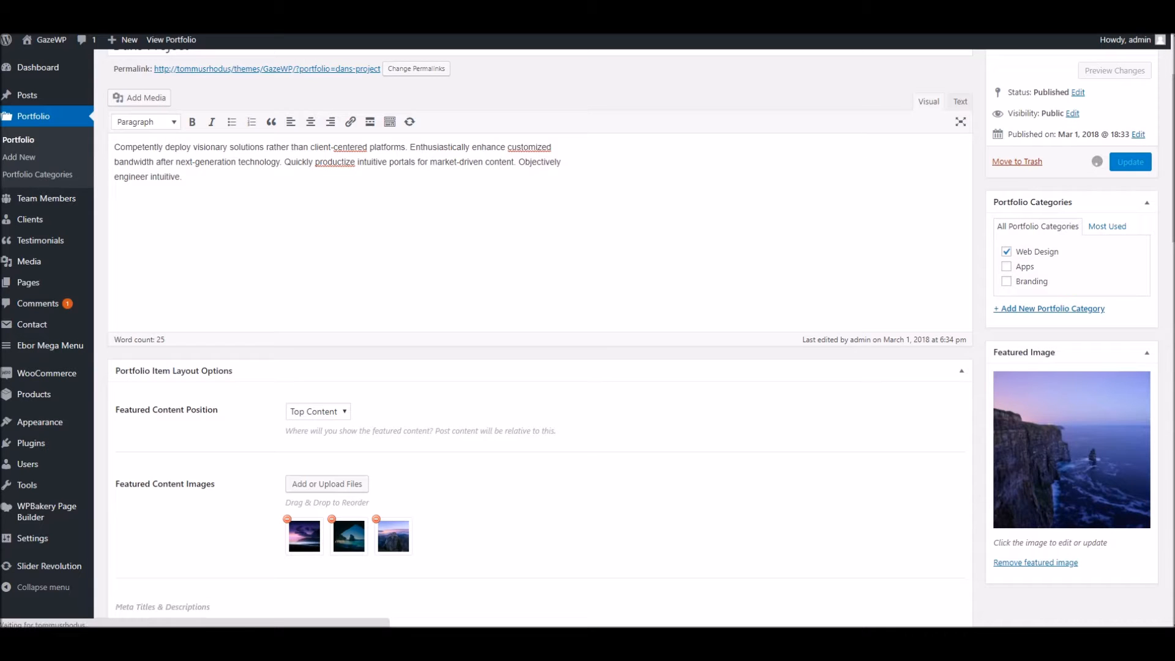
click(316, 2)
right_click(316, 1)
click(343, 23)
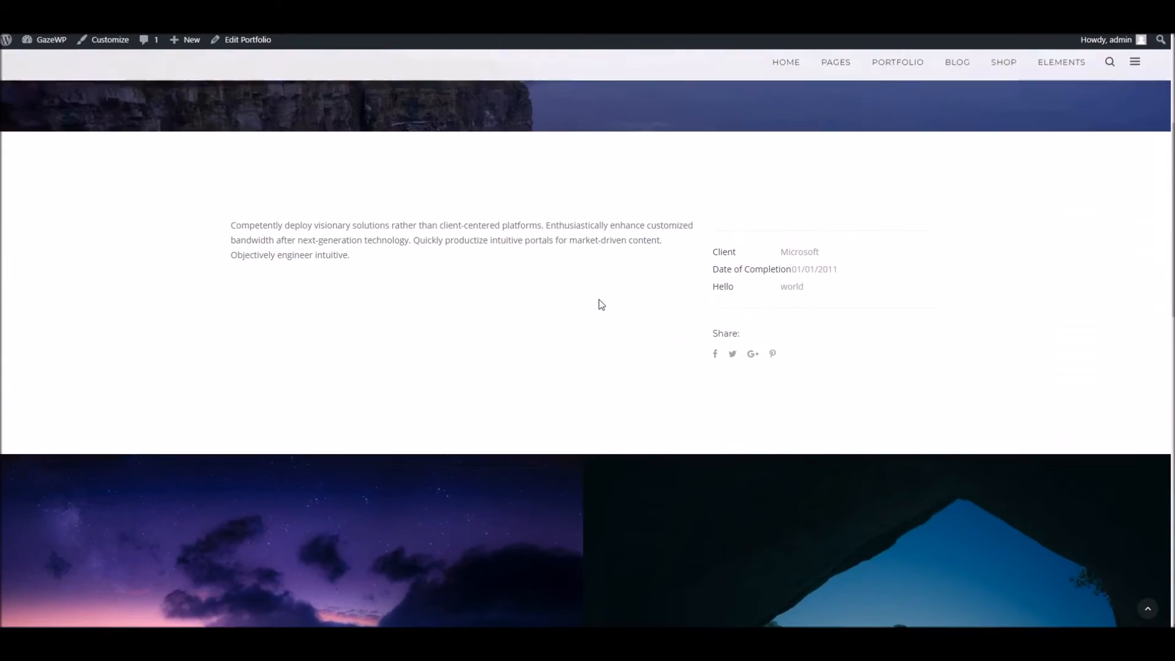
scroll(599, 299, up, 1)
drag(719, 278, 762, 285)
click(743, 268)
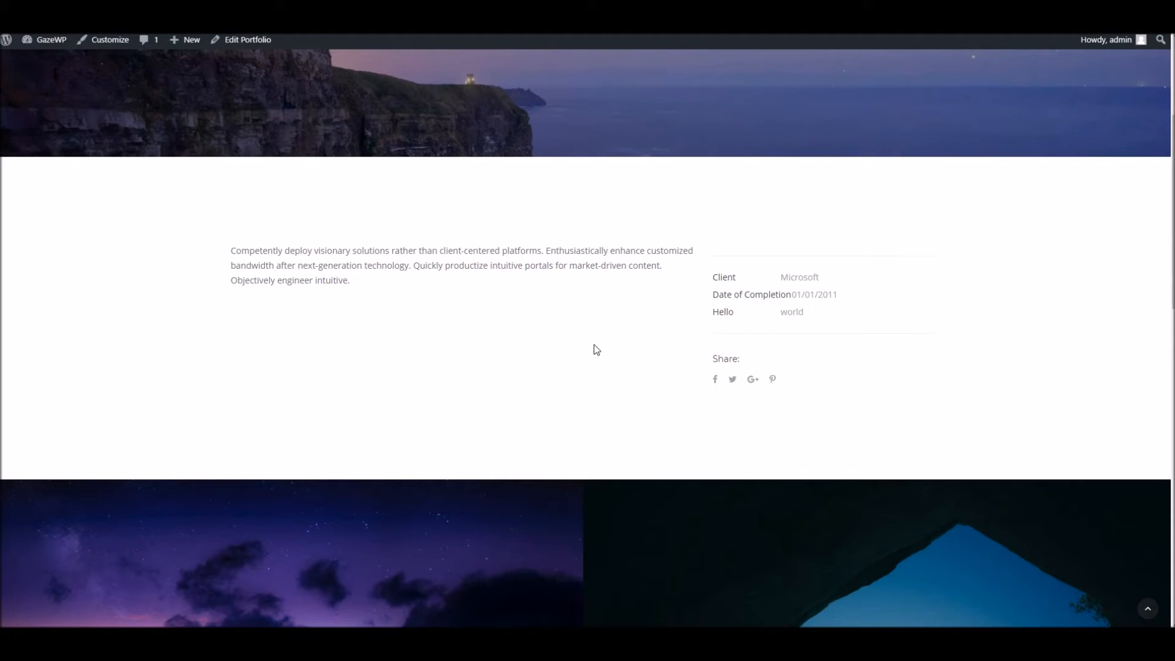
Step: Open the site's Classic 4 Columns portfolio page and look over its grid of portfolio items
scroll(594, 345, up, 4)
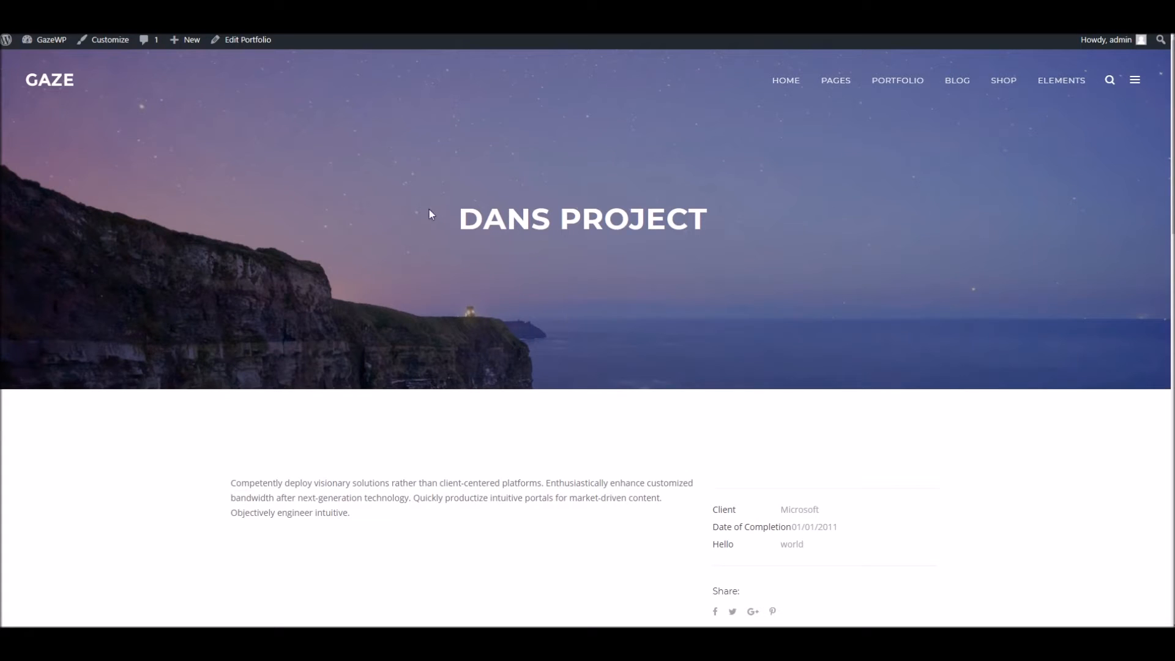
mouse_move(885, 81)
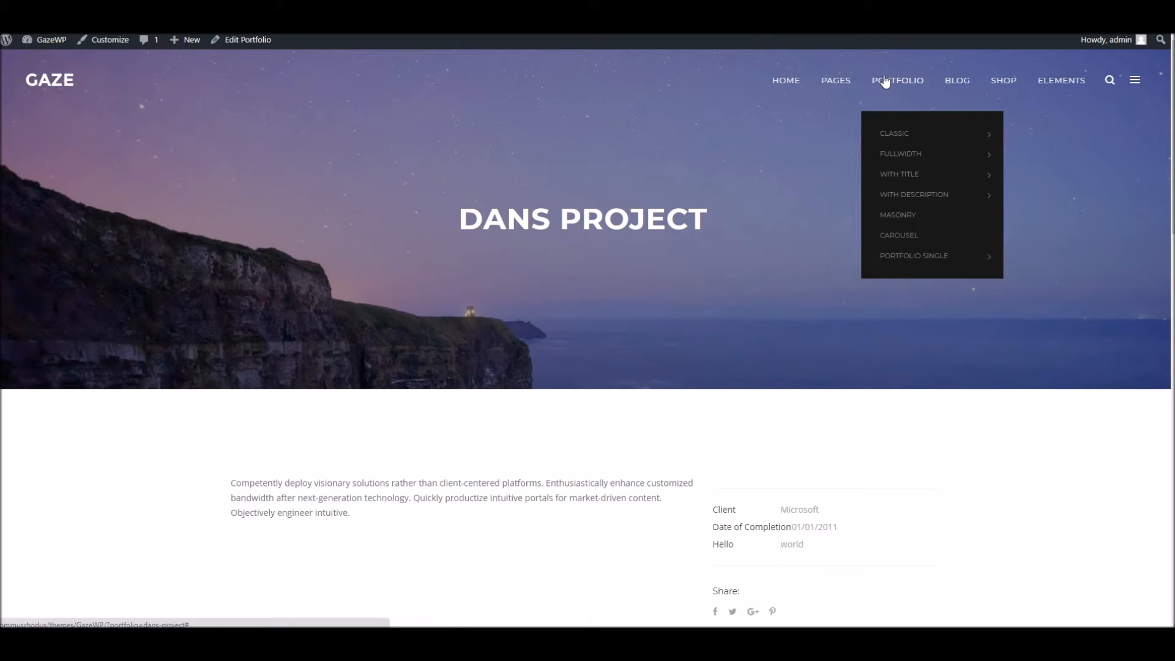
mouse_move(909, 134)
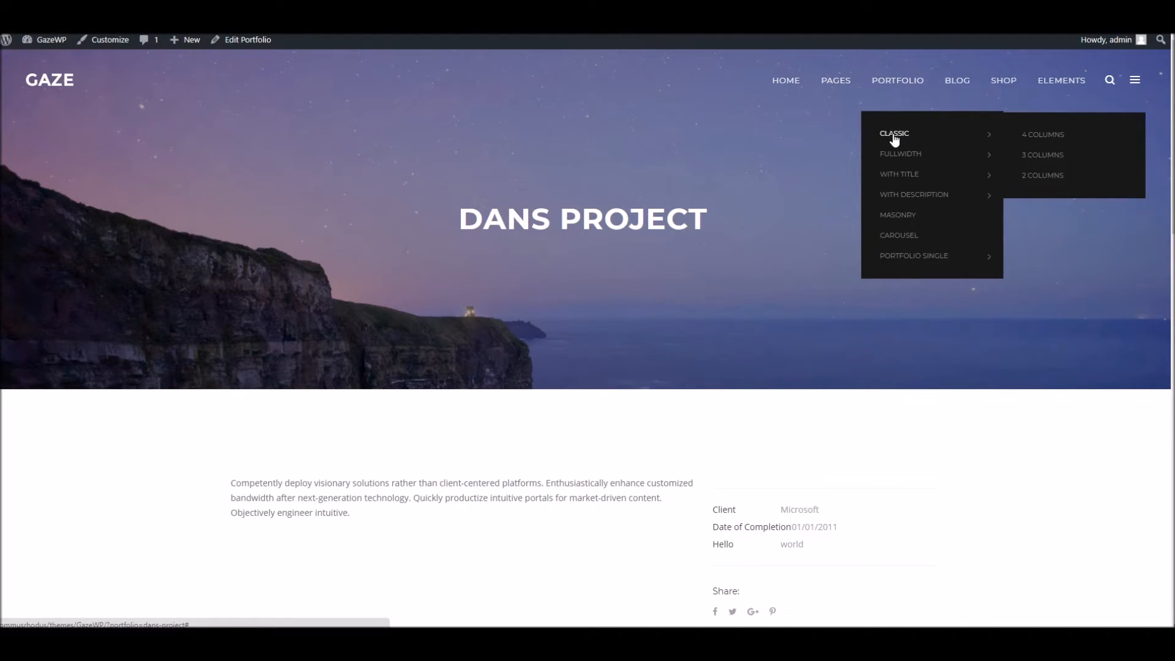
click(1040, 135)
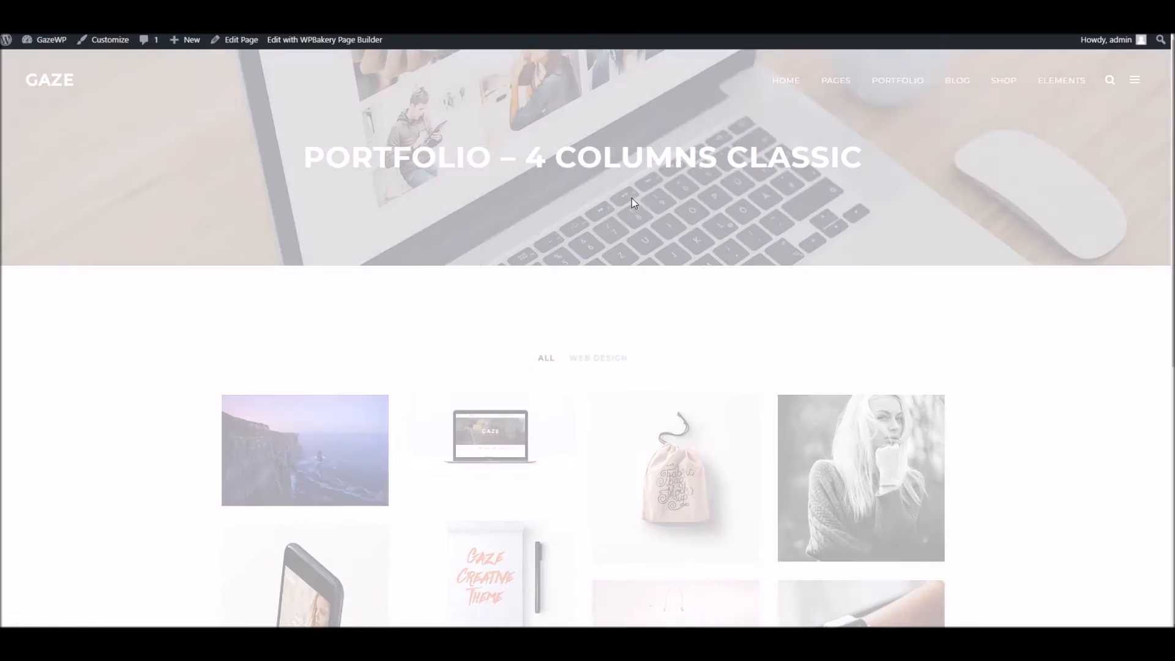
scroll(588, 281, down, 5)
scroll(588, 281, up, 2)
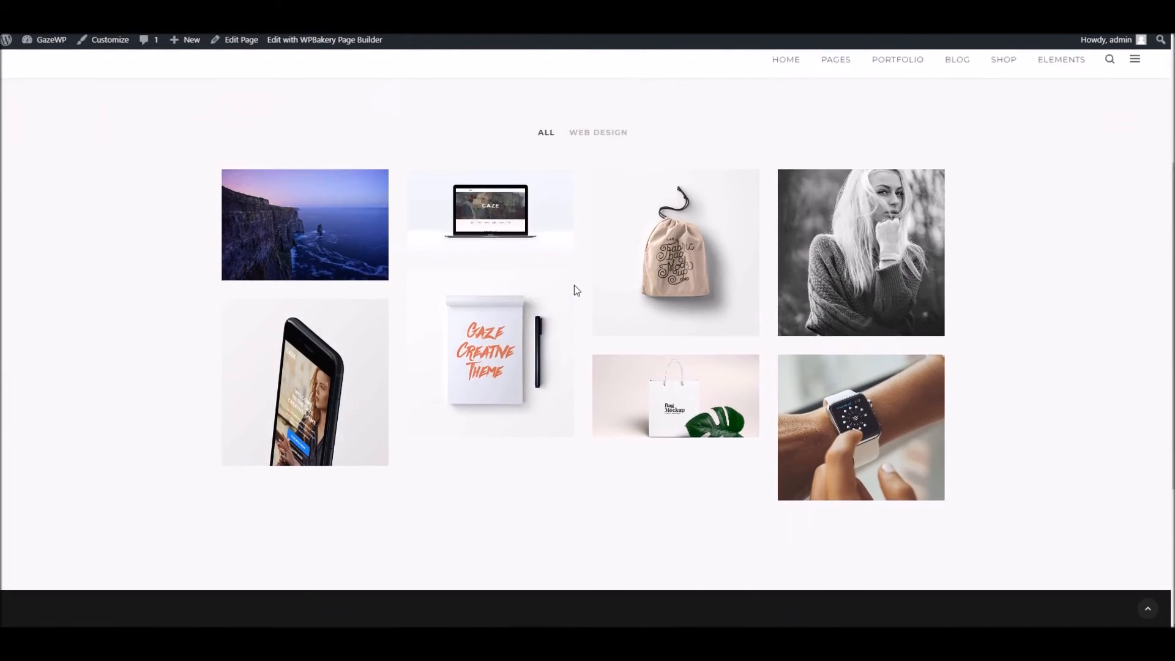
scroll(564, 188, up, 4)
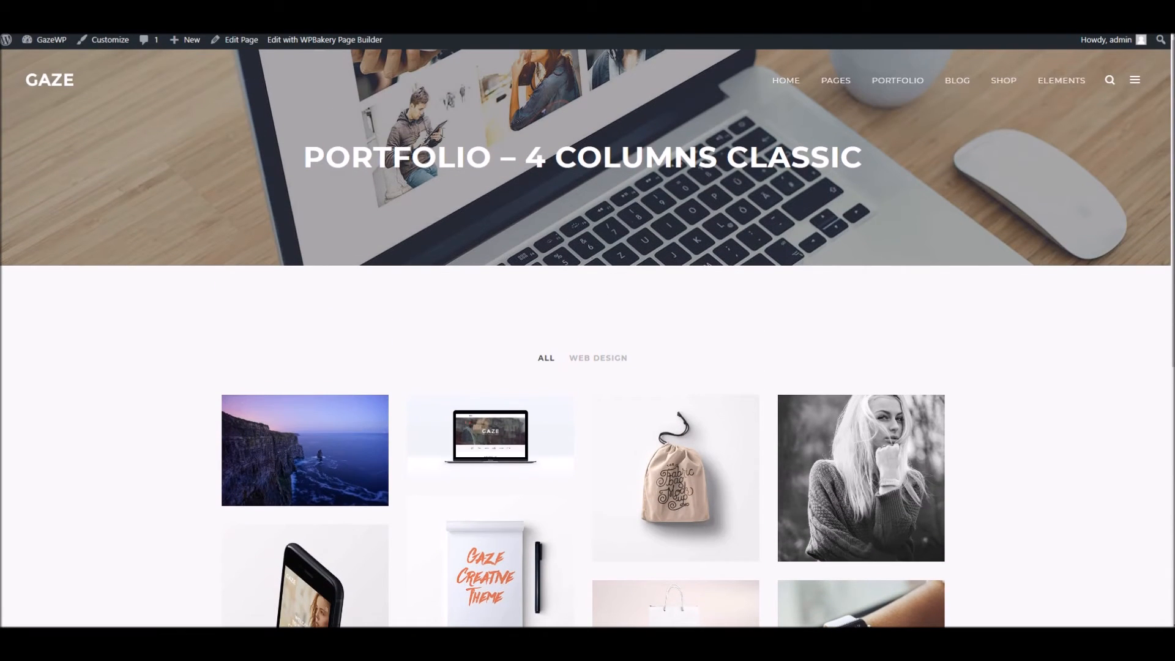
Step: Open the Portfolio - 4 Columns Classic page for editing and locate its Portfolio Feeds element in the page builder
click(241, 41)
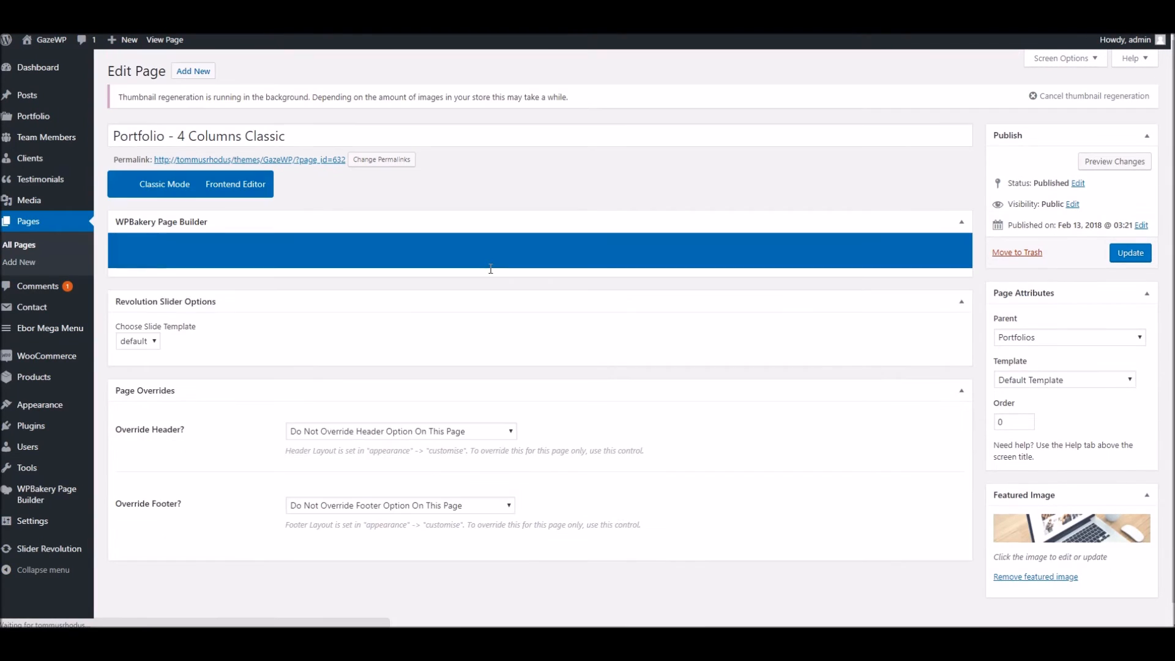
scroll(488, 270, down, 2)
mouse_move(590, 307)
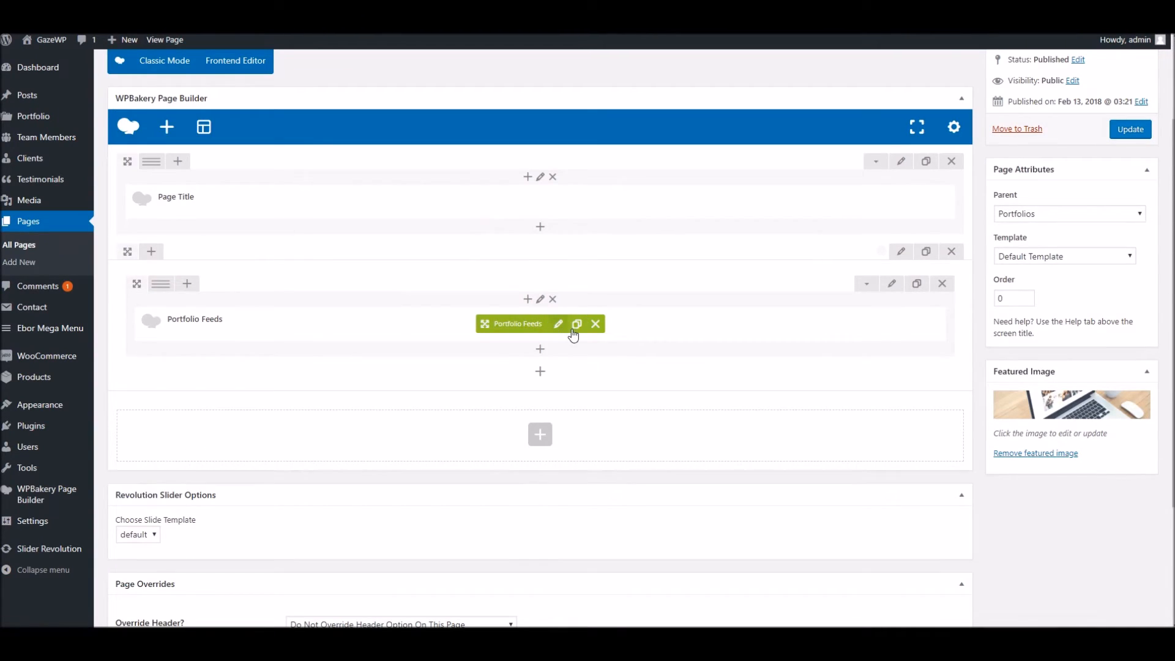
click(575, 326)
click(596, 323)
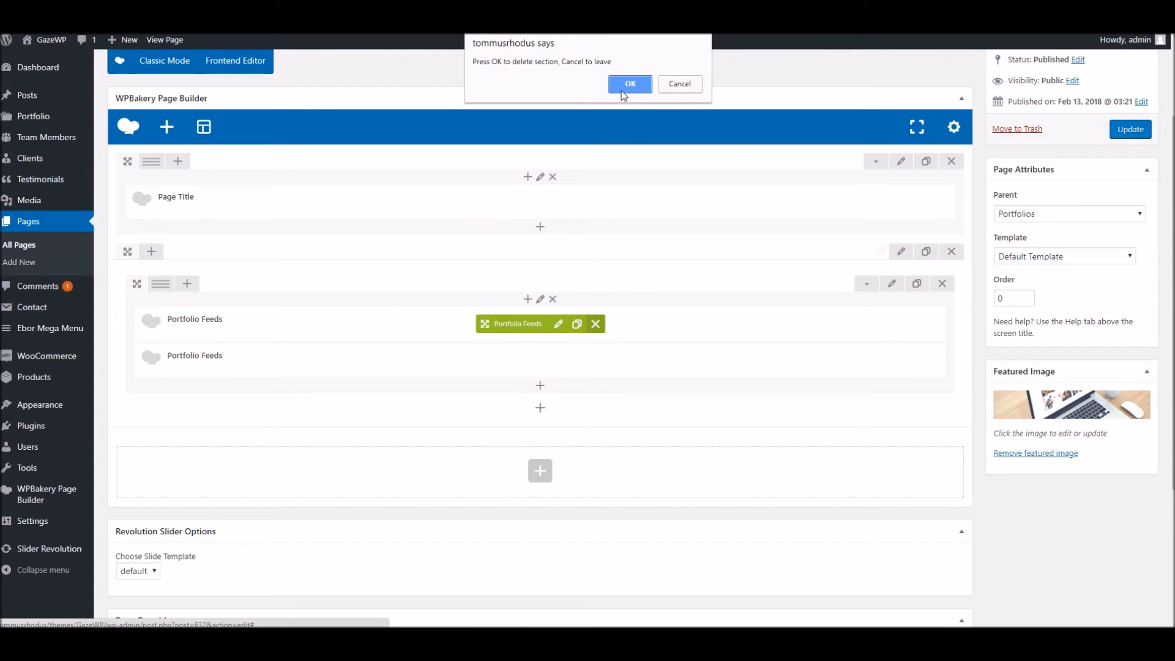
click(622, 91)
Step: Open the Portfolio Feeds element's settings and review the available portfolio display types and load more options
click(558, 324)
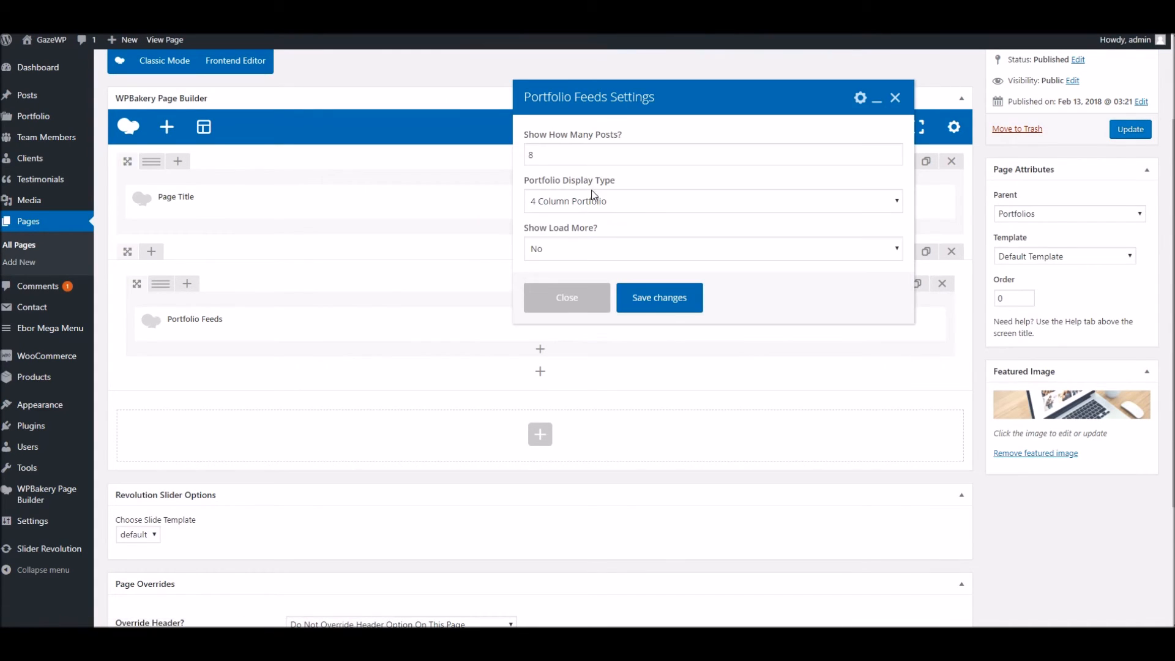
click(593, 196)
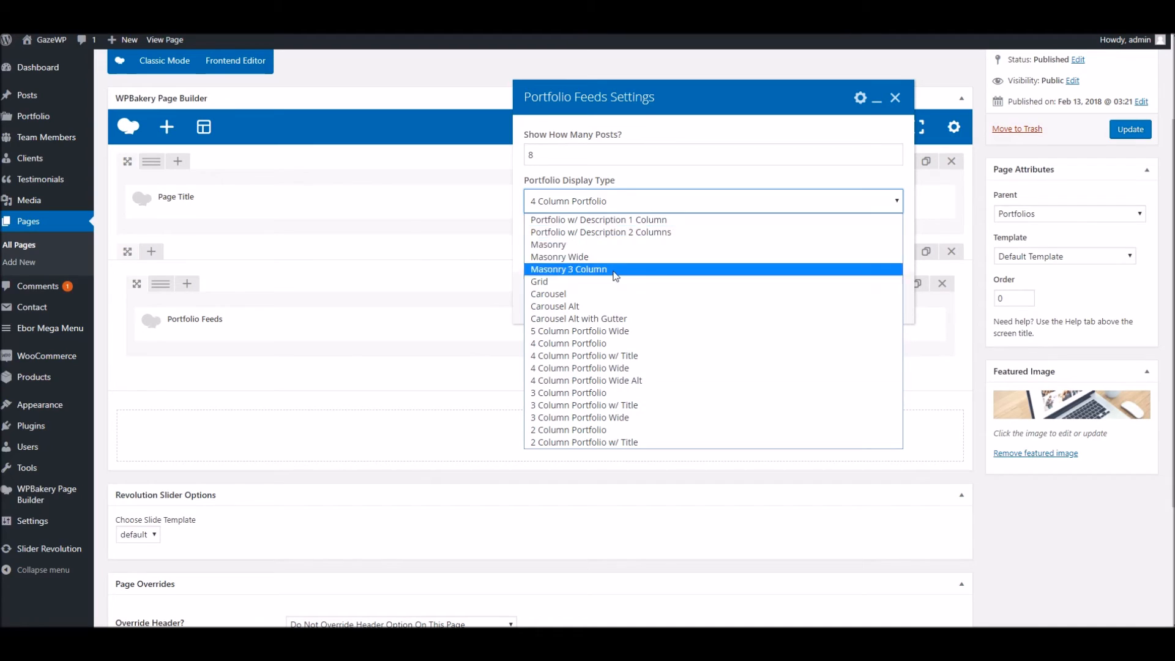
click(621, 185)
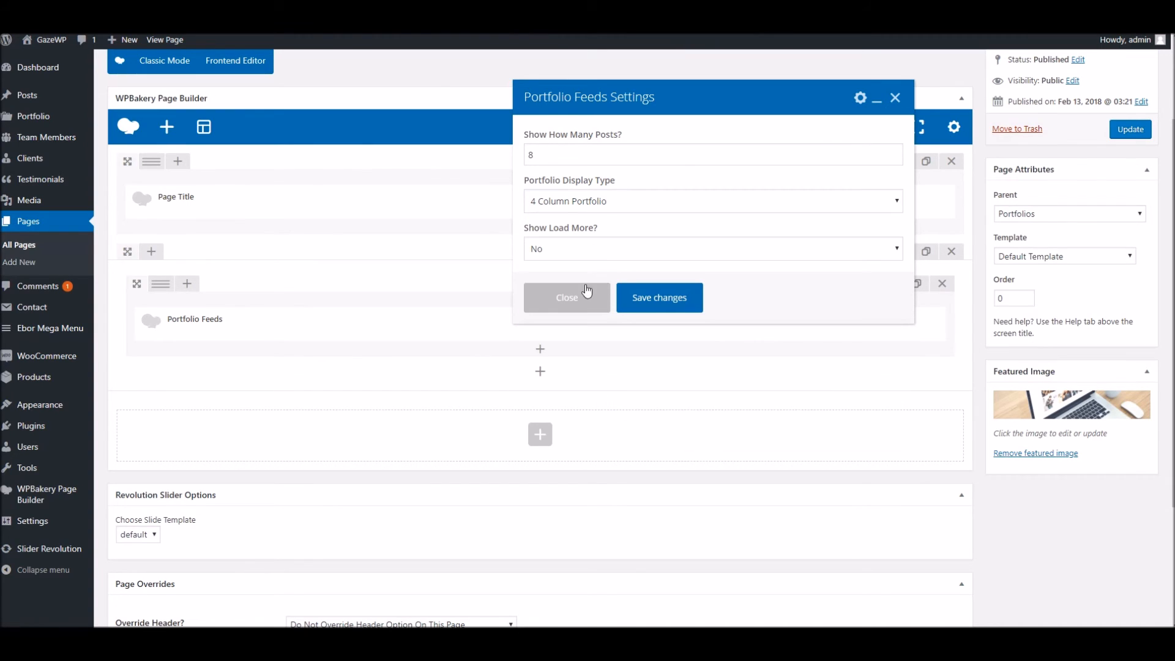
click(559, 248)
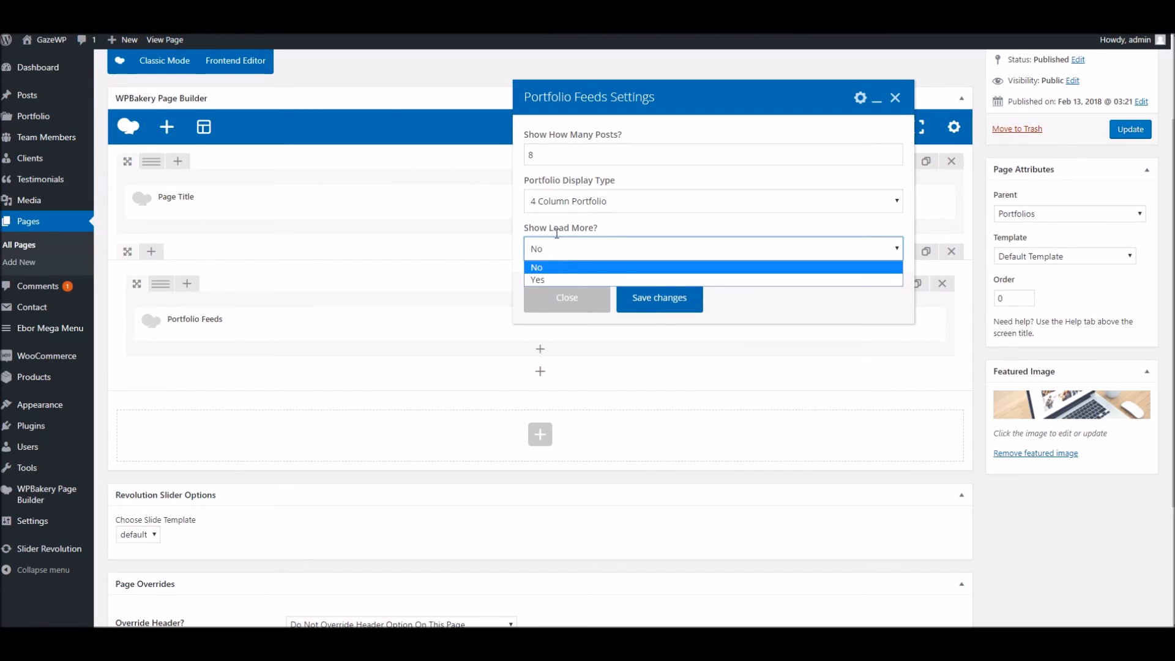
click(559, 243)
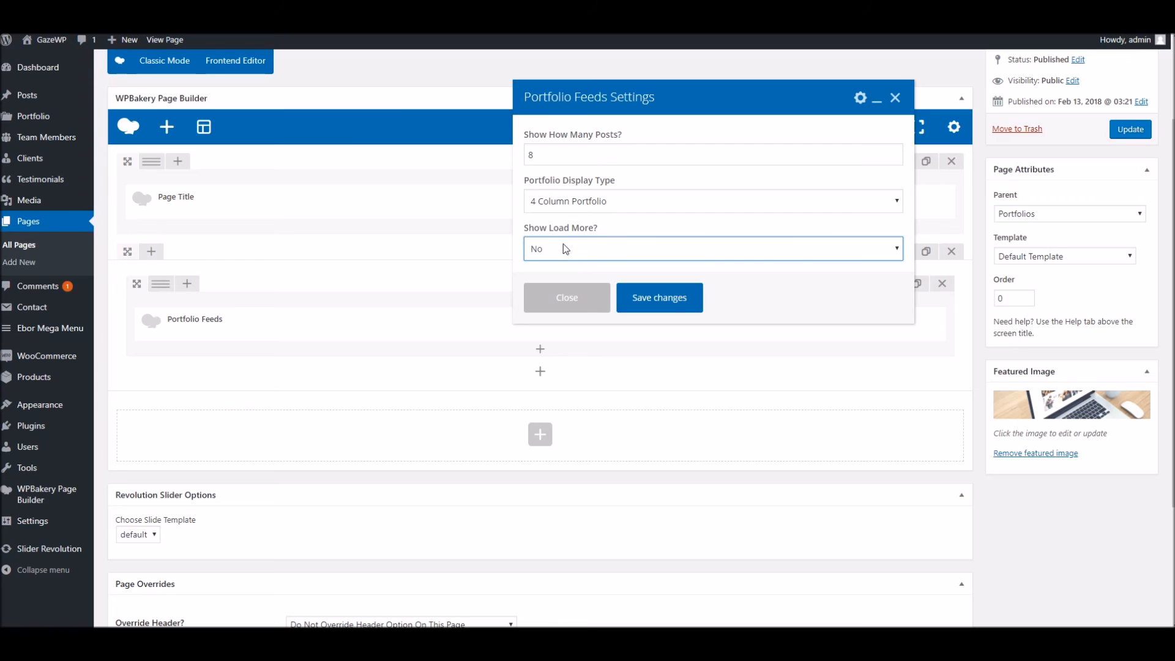
Step: Try Show Load More set to Yes with the Carousel Alt display type, and close the Portfolio Feeds settings without saving
click(547, 246)
click(547, 281)
click(569, 201)
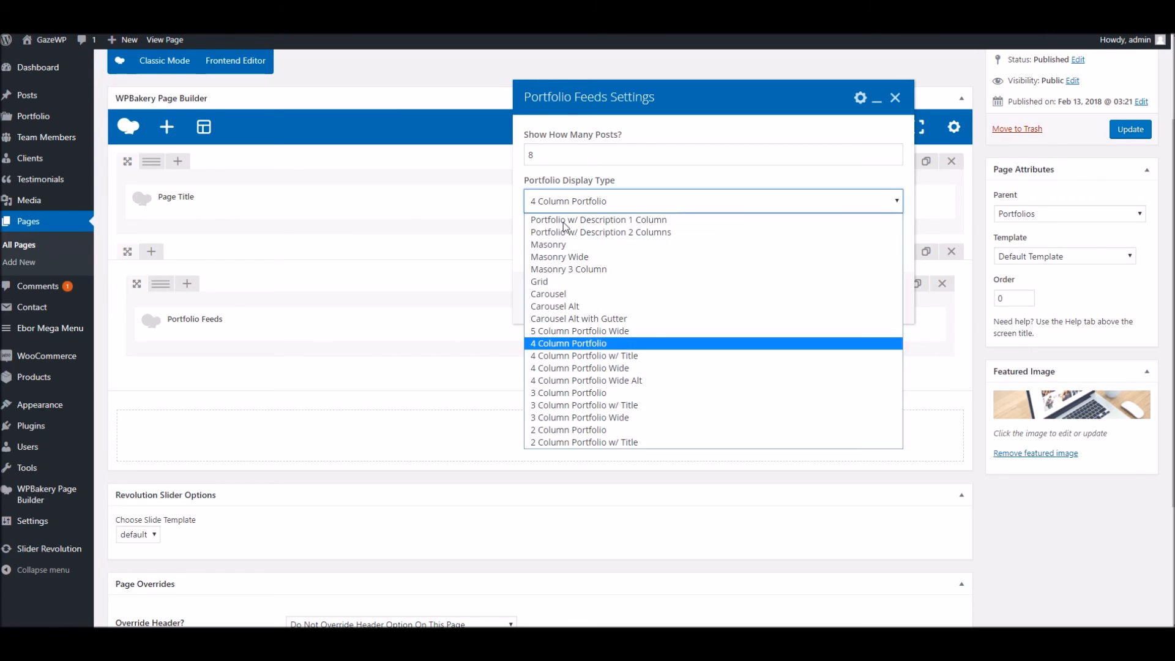
click(558, 306)
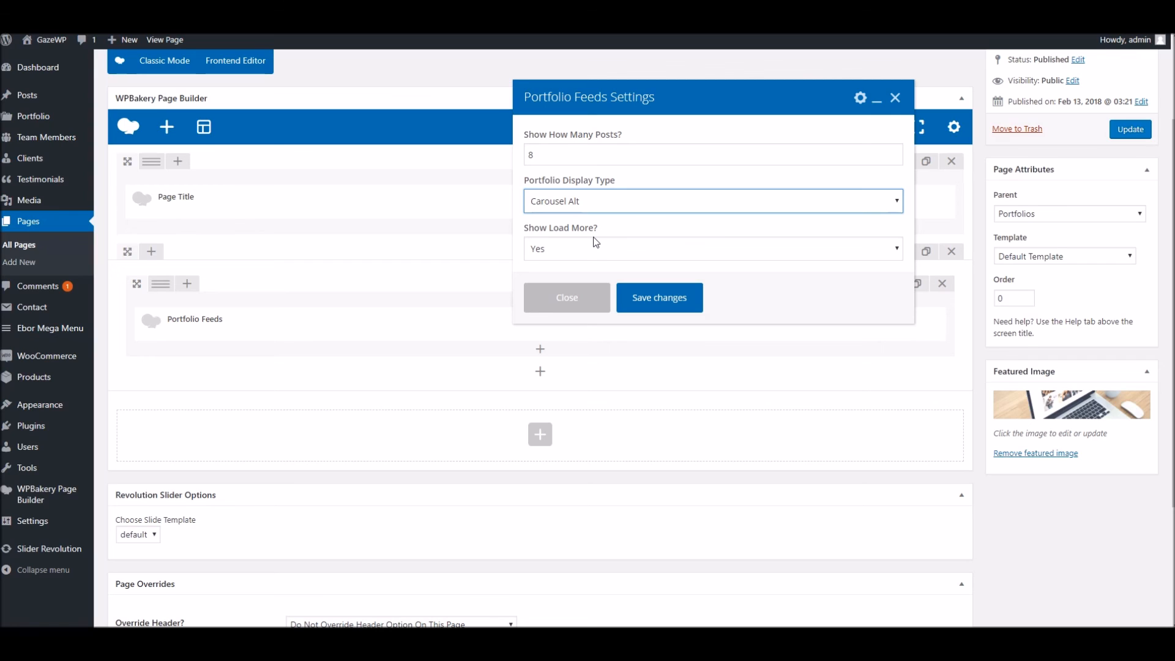
click(586, 295)
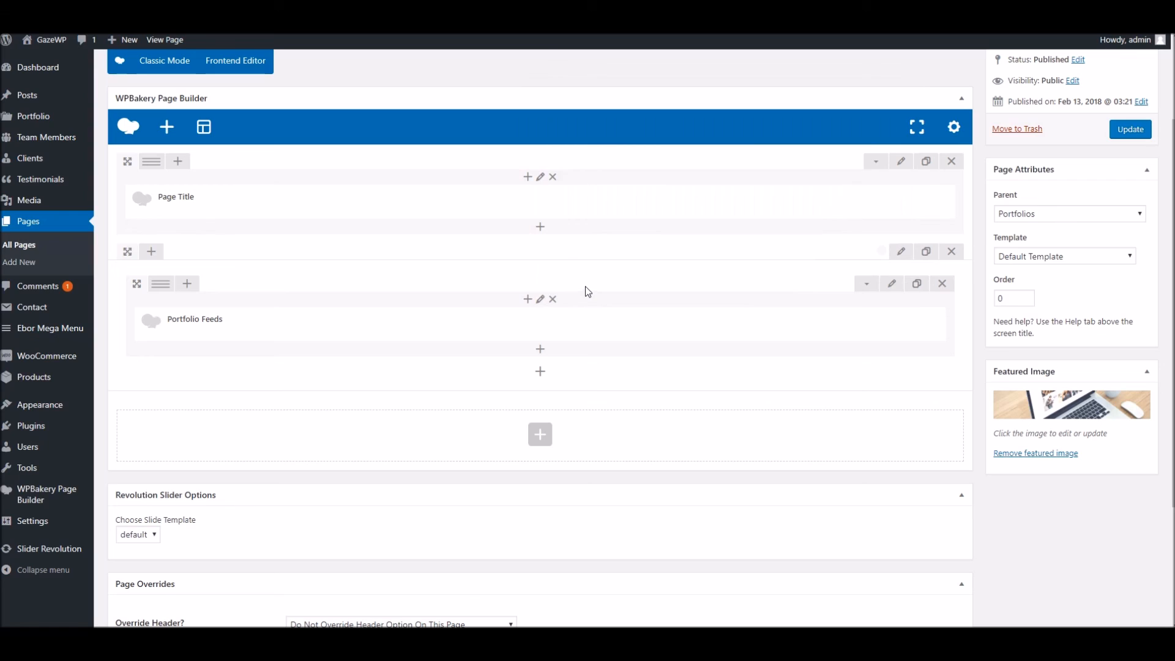